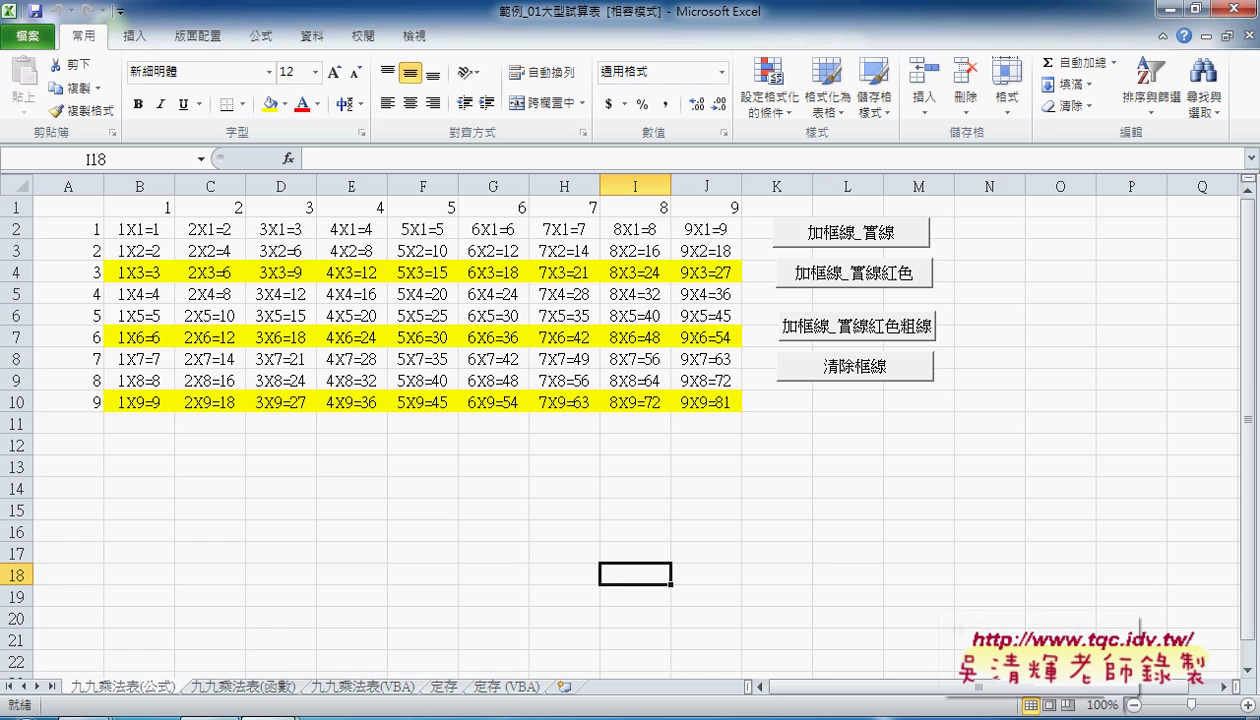
# Step: Switch to the empty-grid workbook, check the 1–9 headers, and select B2:J10 for the products
pyautogui.moveTo(250, 705)
pyautogui.click(364, 648)
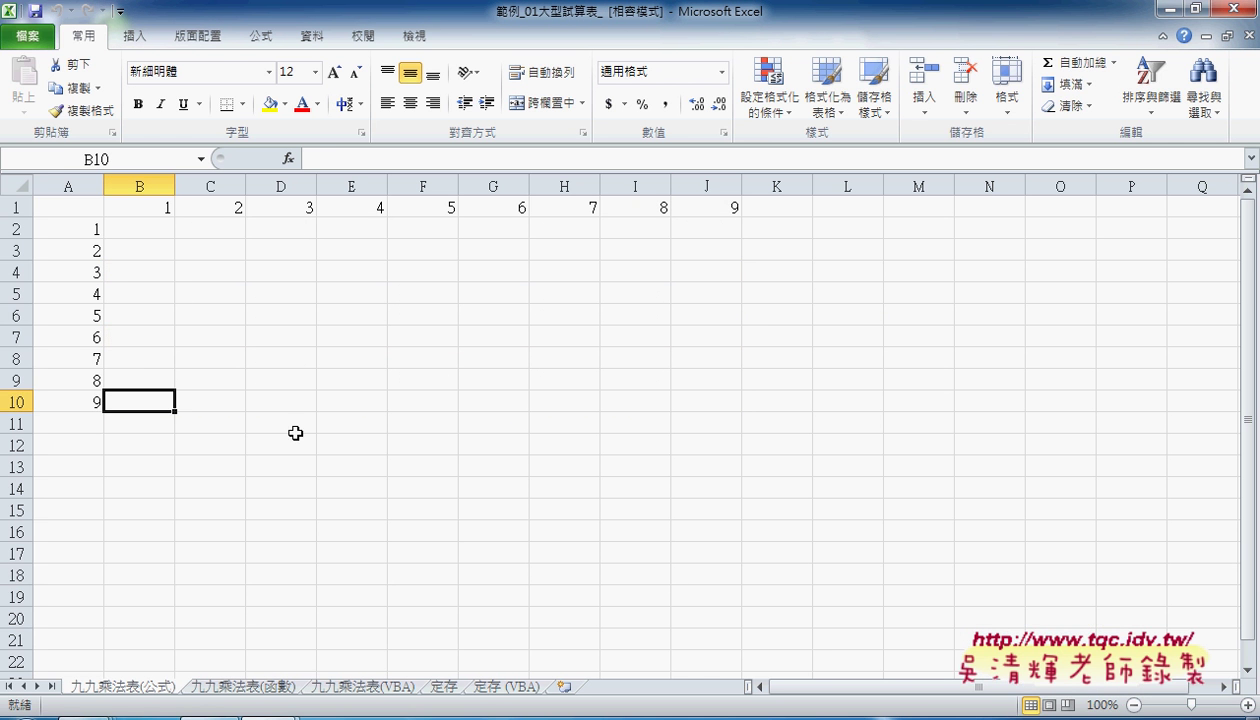
pyautogui.click(150, 208)
pyautogui.click(90, 230)
pyautogui.click(145, 225)
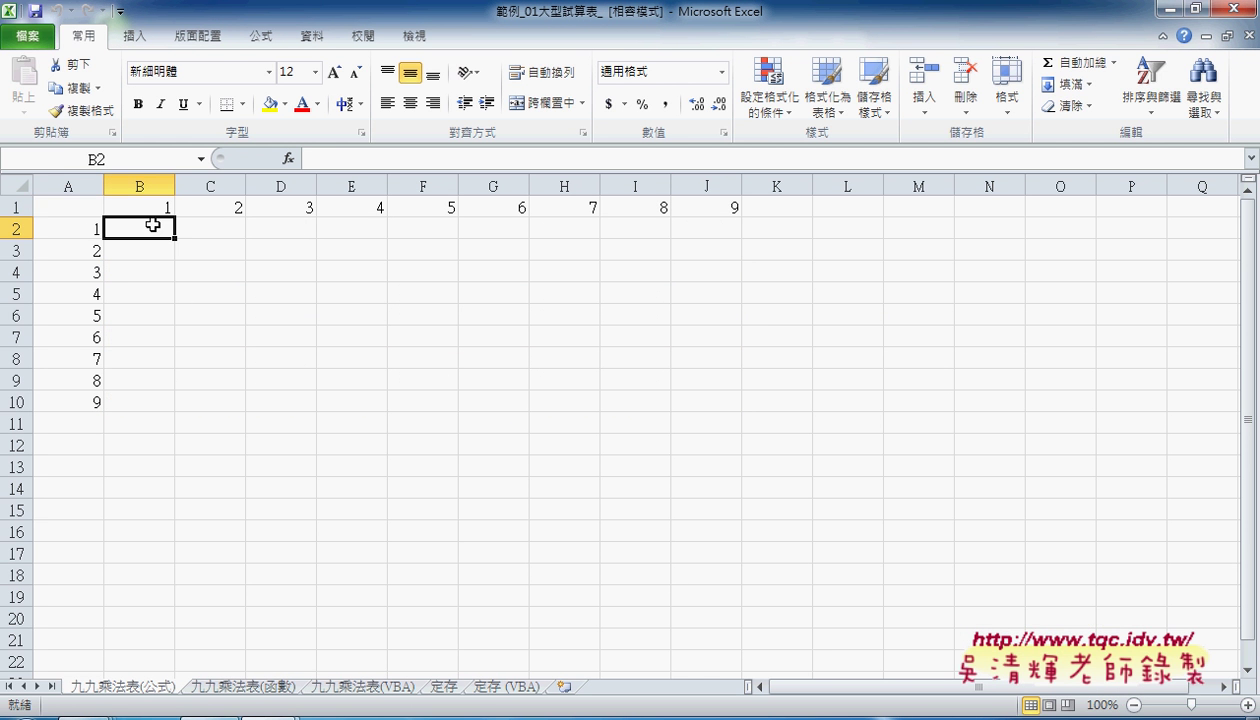
pyautogui.click(160, 207)
pyautogui.click(140, 250)
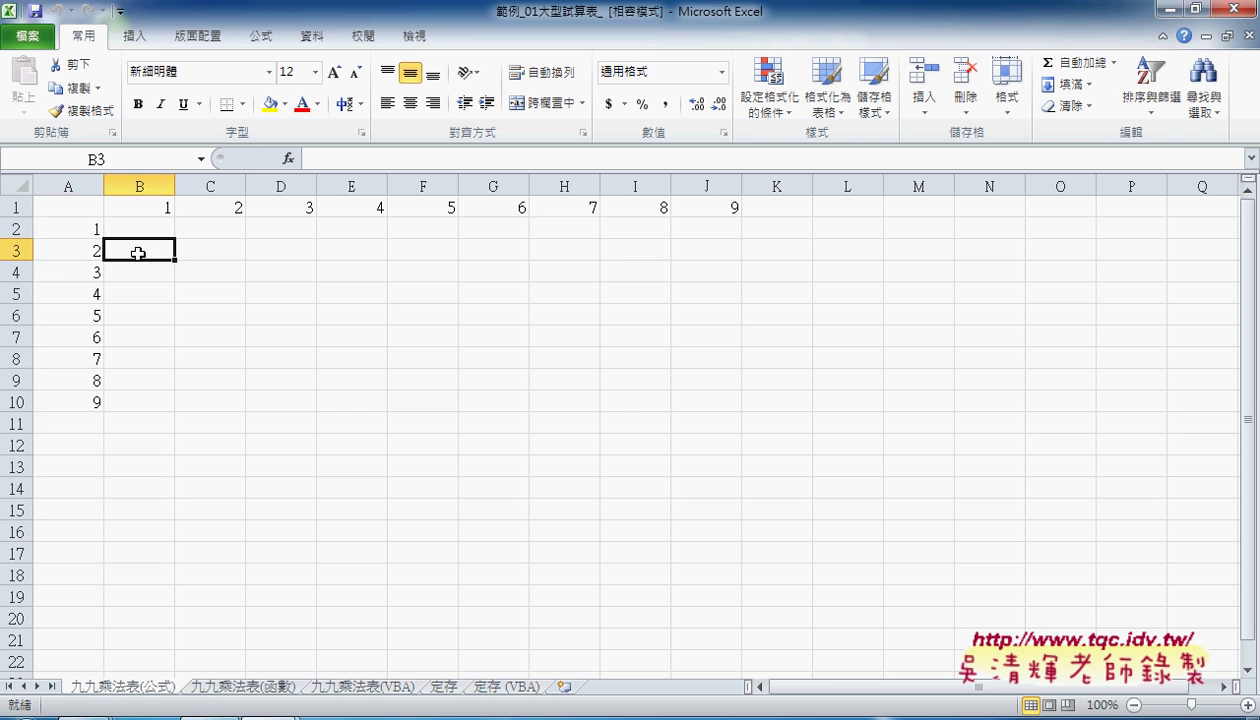
pyautogui.moveTo(138, 229); pyautogui.dragTo(795, 403)
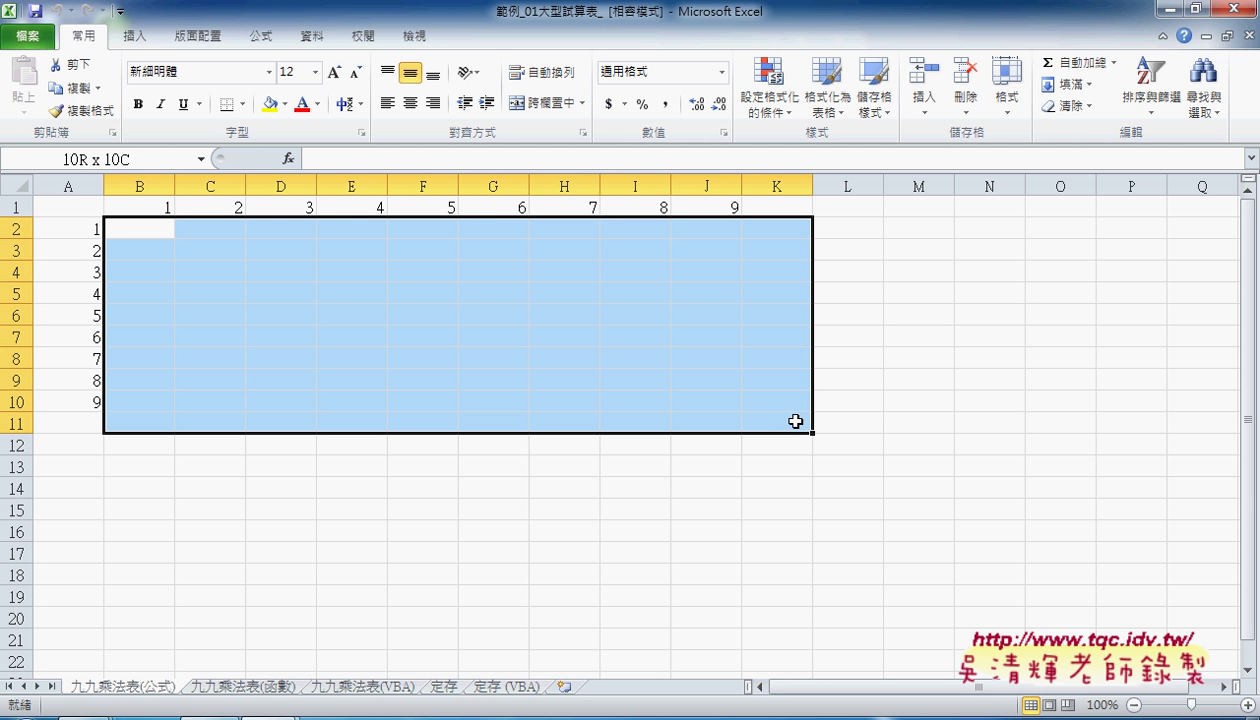
pyautogui.moveTo(795, 403); pyautogui.dragTo(710, 402)
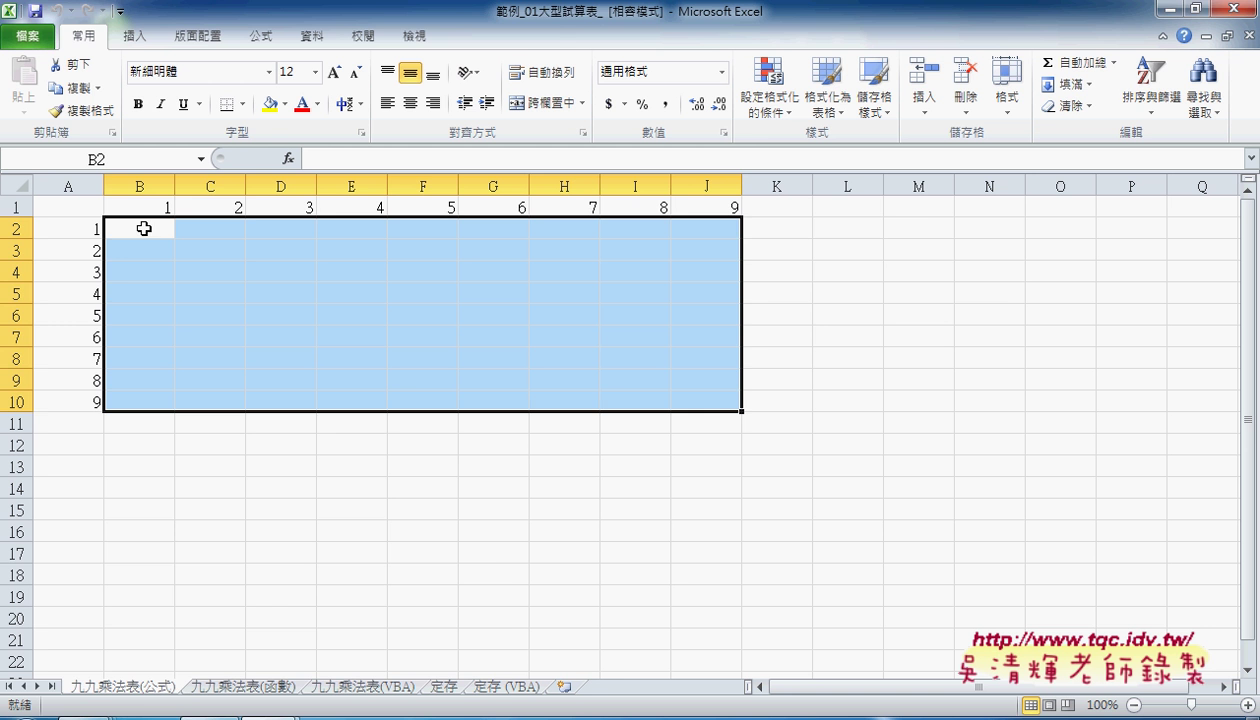
# Step: Compare against the finished table workbook, then return to the empty grid
pyautogui.moveTo(276, 715)
pyautogui.click(235, 597)
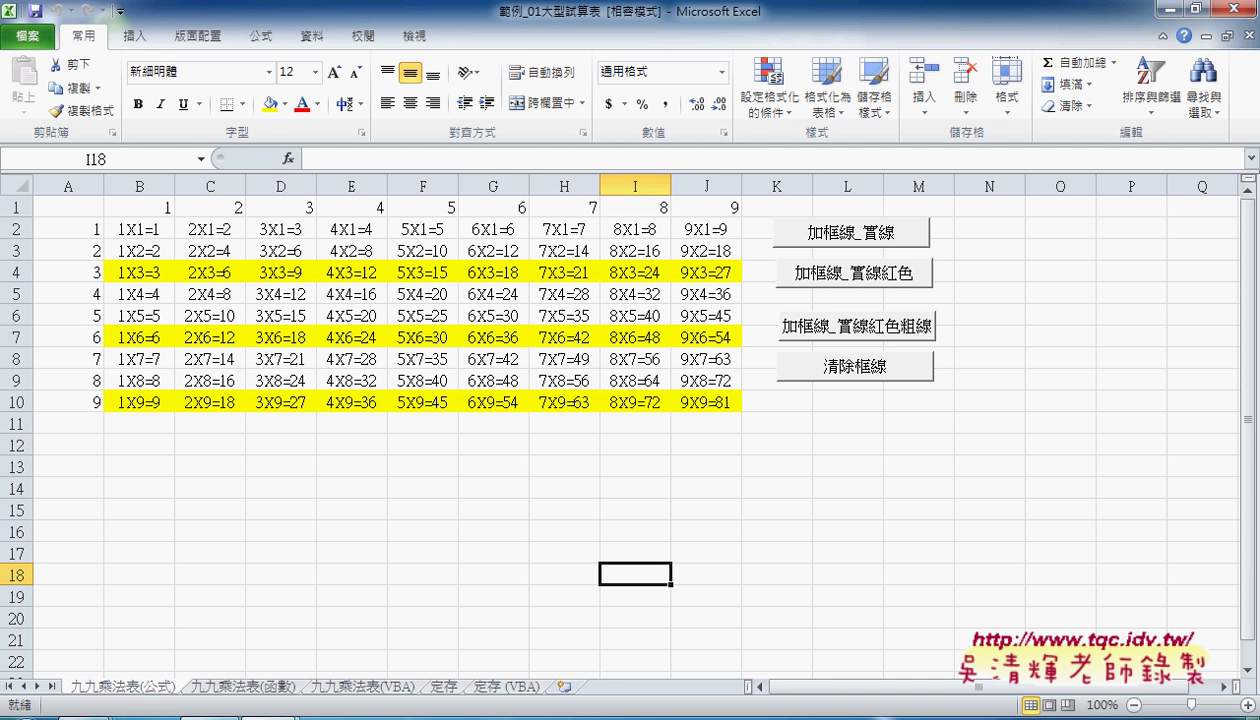
pyautogui.moveTo(276, 712)
pyautogui.click(362, 640)
# Step: Start B2's formula as =B1&"X"&A2&"="&, picking B1 and A2 from the sheet
pyautogui.click(140, 228)
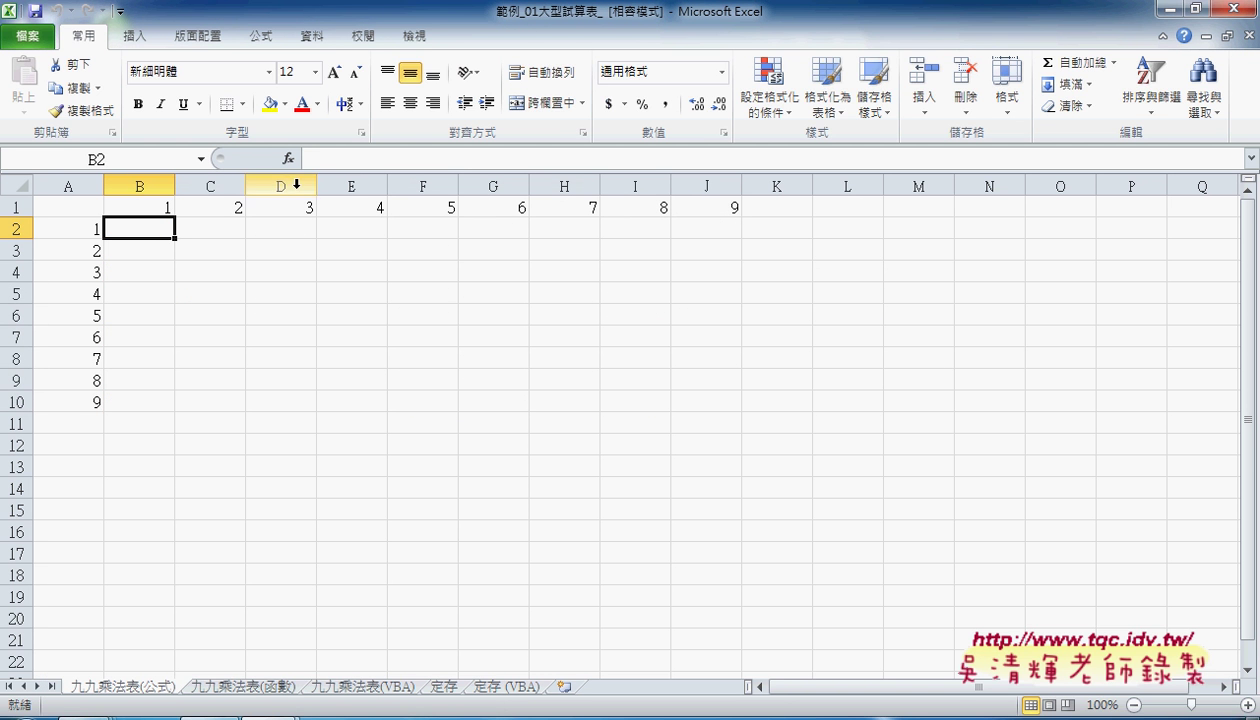
pyautogui.click(338, 155)
pyautogui.write('=')
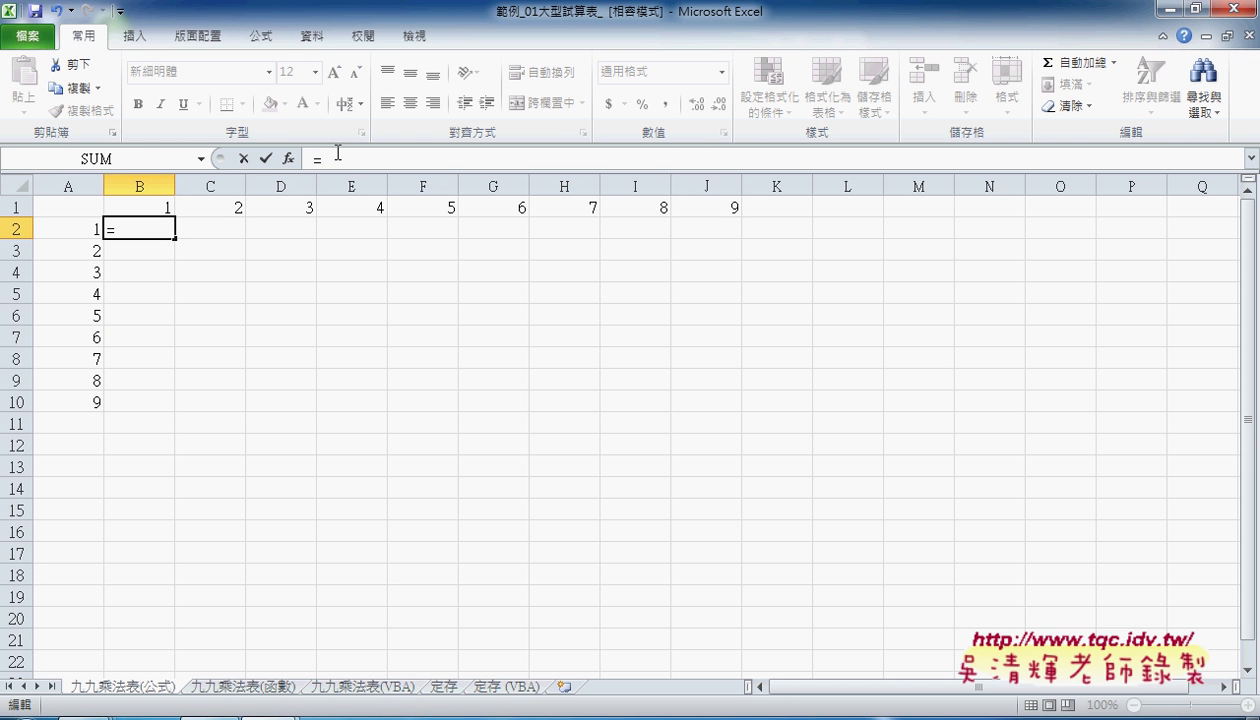
pyautogui.click(145, 208)
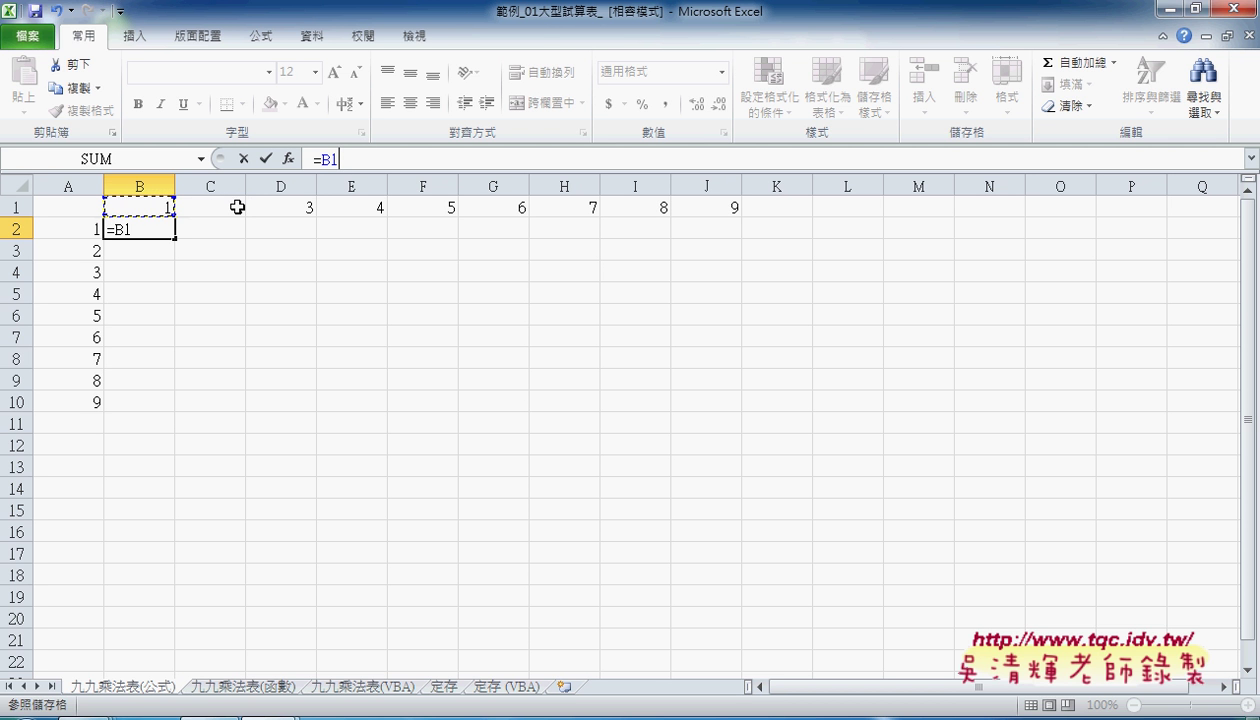
pyautogui.write('&"')
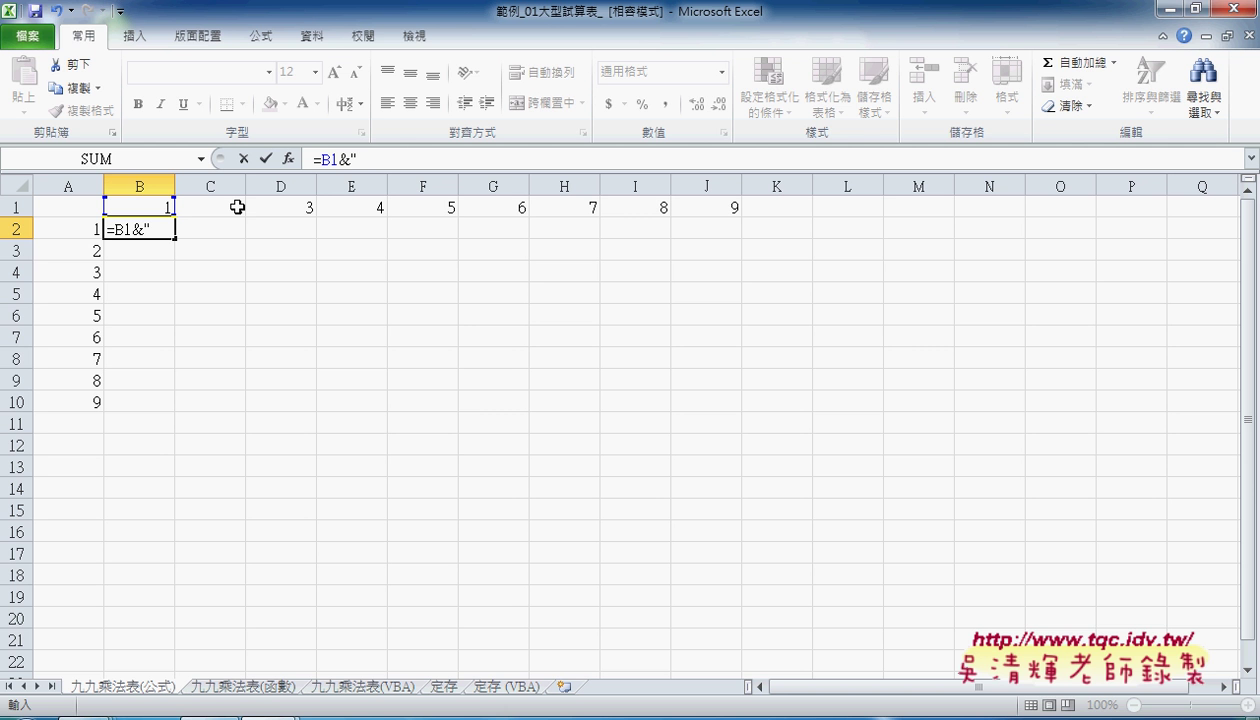
pyautogui.write('X')
pyautogui.write('"')
pyautogui.write('&')
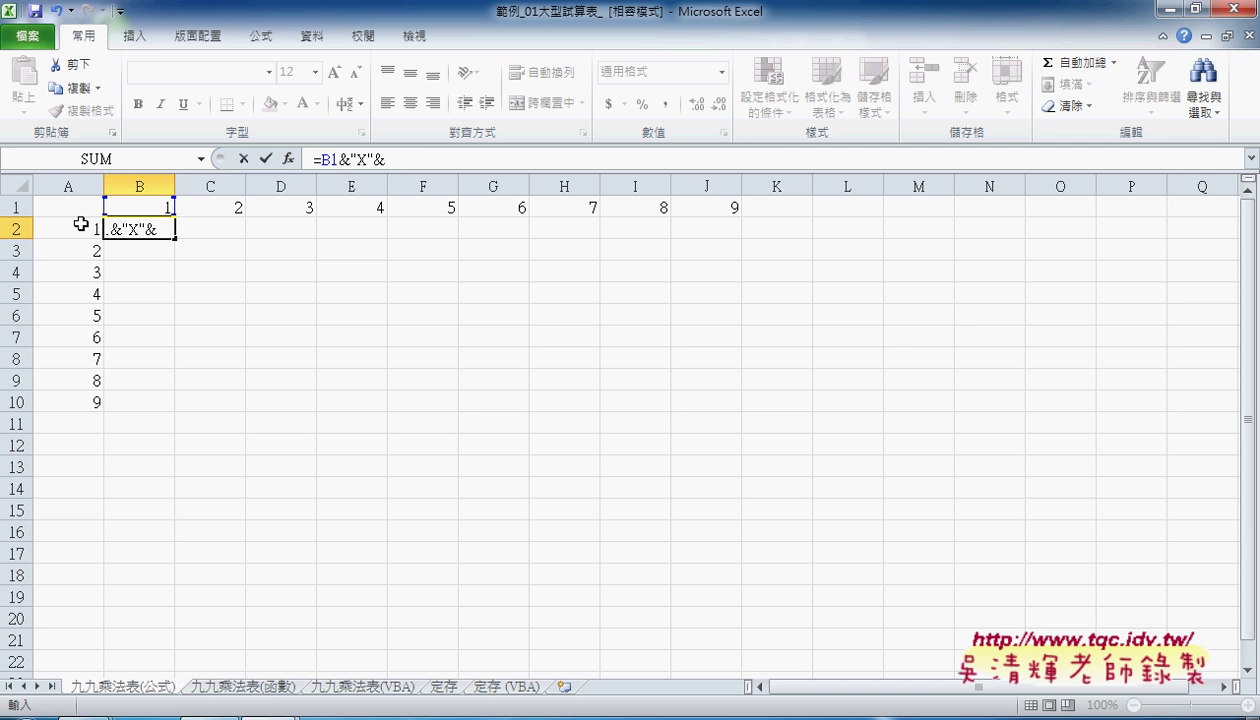
pyautogui.click(80, 225)
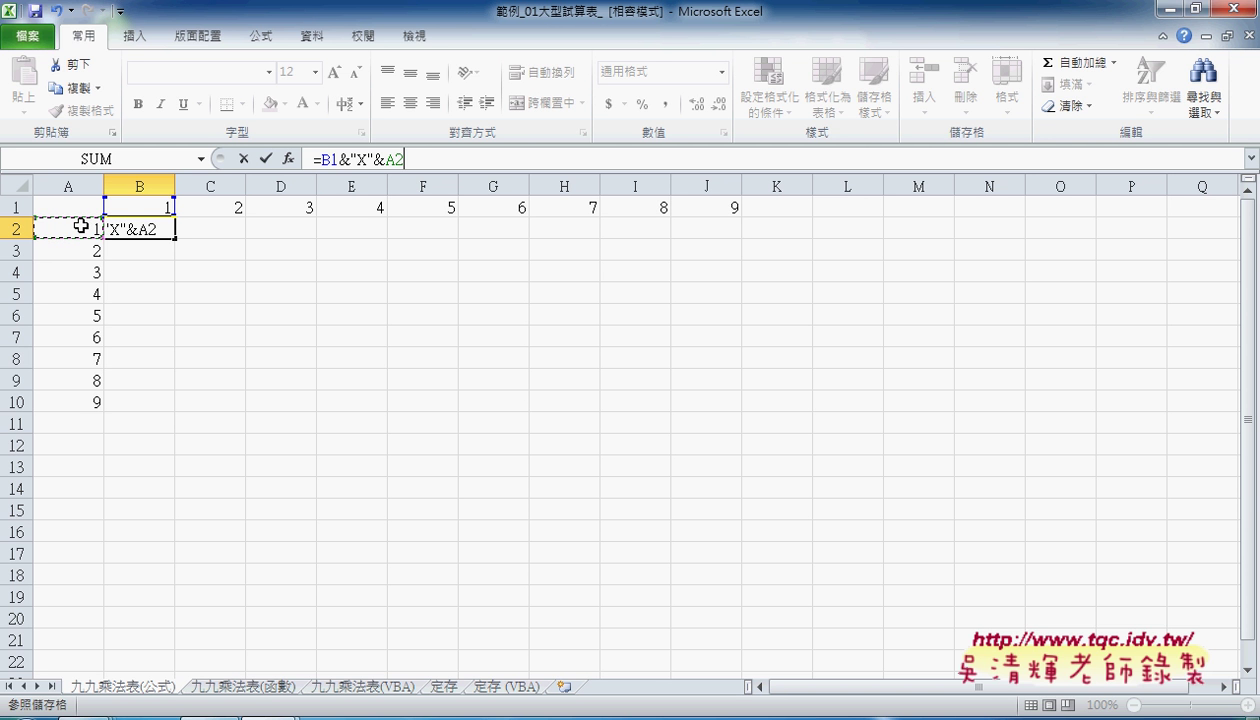
pyautogui.write('&"')
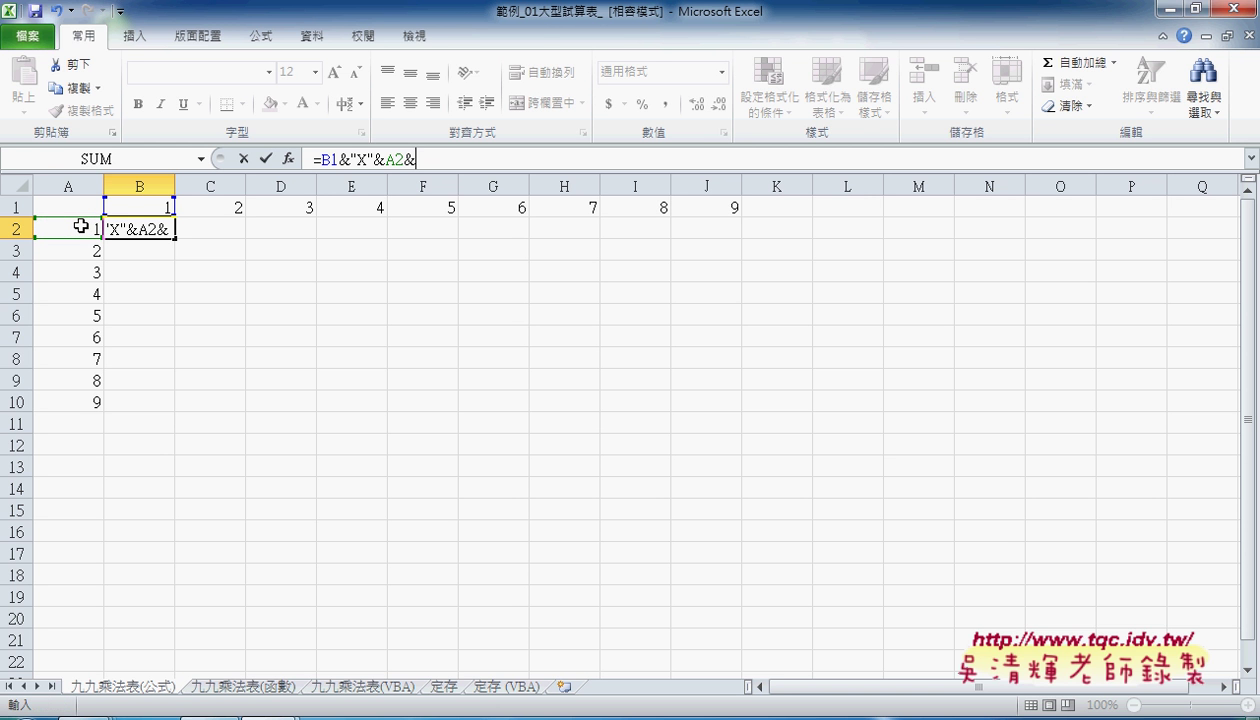
pyautogui.write('="')
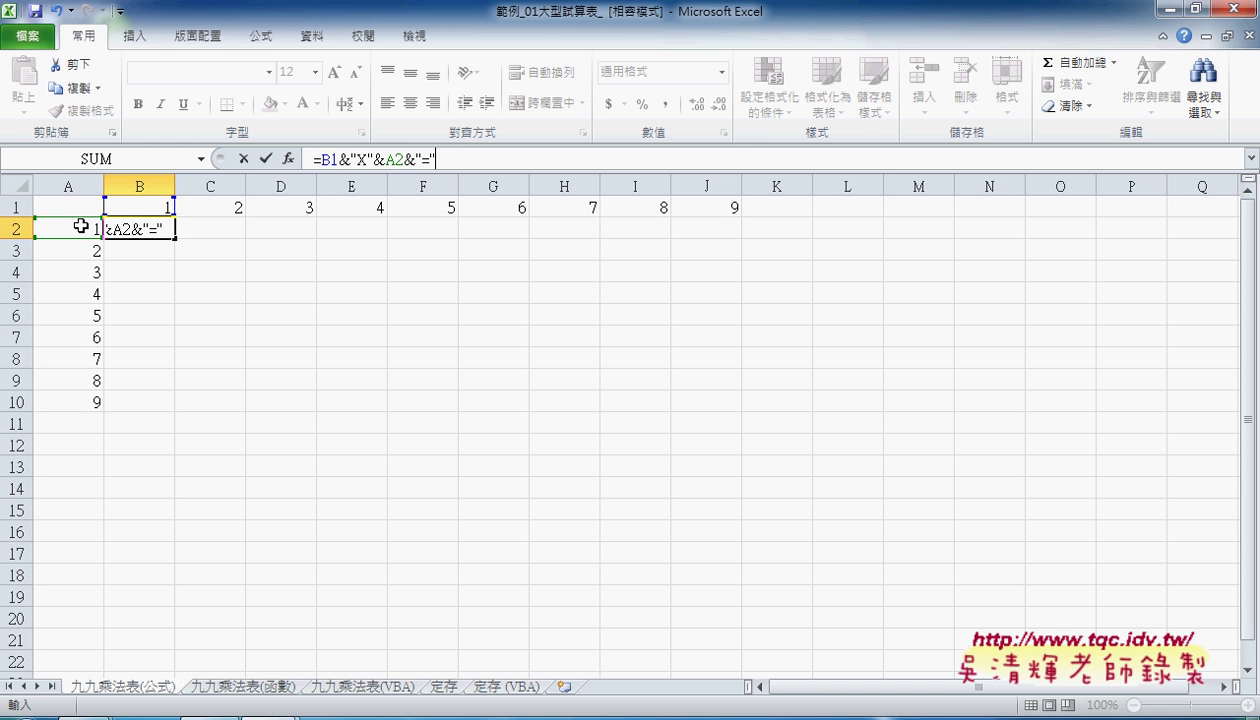
pyautogui.write('&')
# Step: Append B1*A2 by copying B1&"X"&A2, replacing the X joiner with *, then confirm
pyautogui.moveTo(318, 158); pyautogui.dragTo(402, 158)
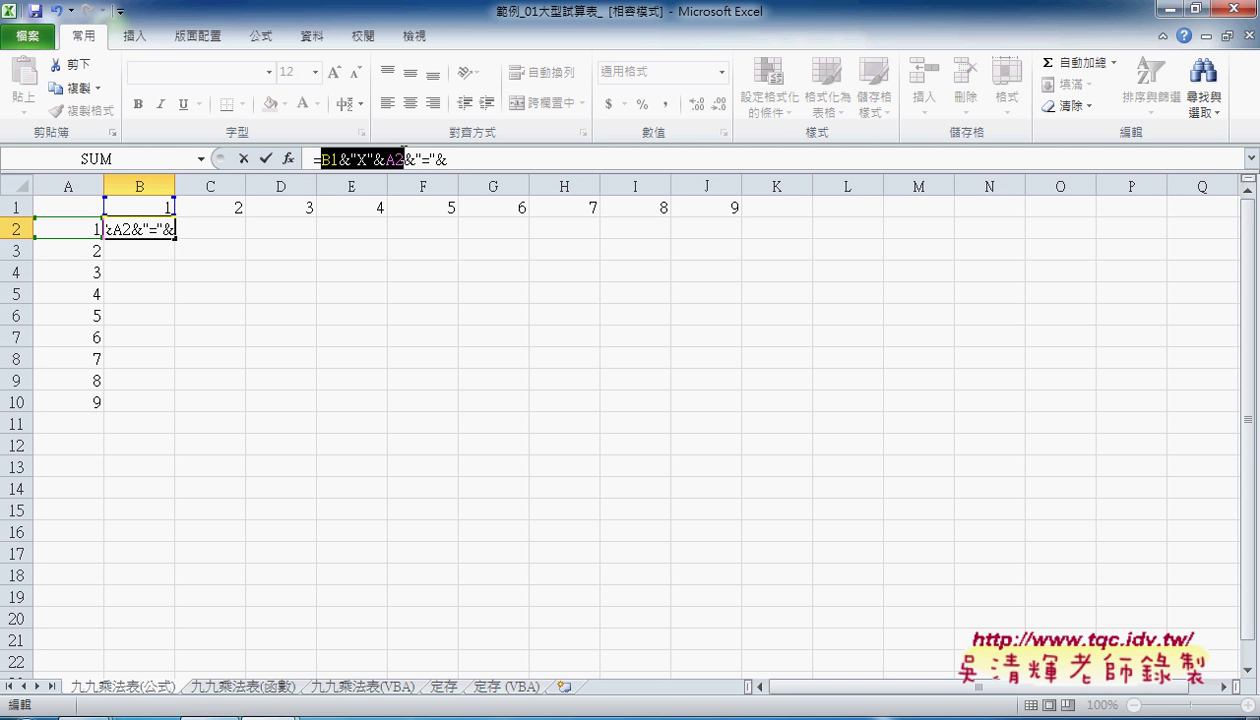
pyautogui.hotkey('ctrl', 'c')
pyautogui.click(531, 161)
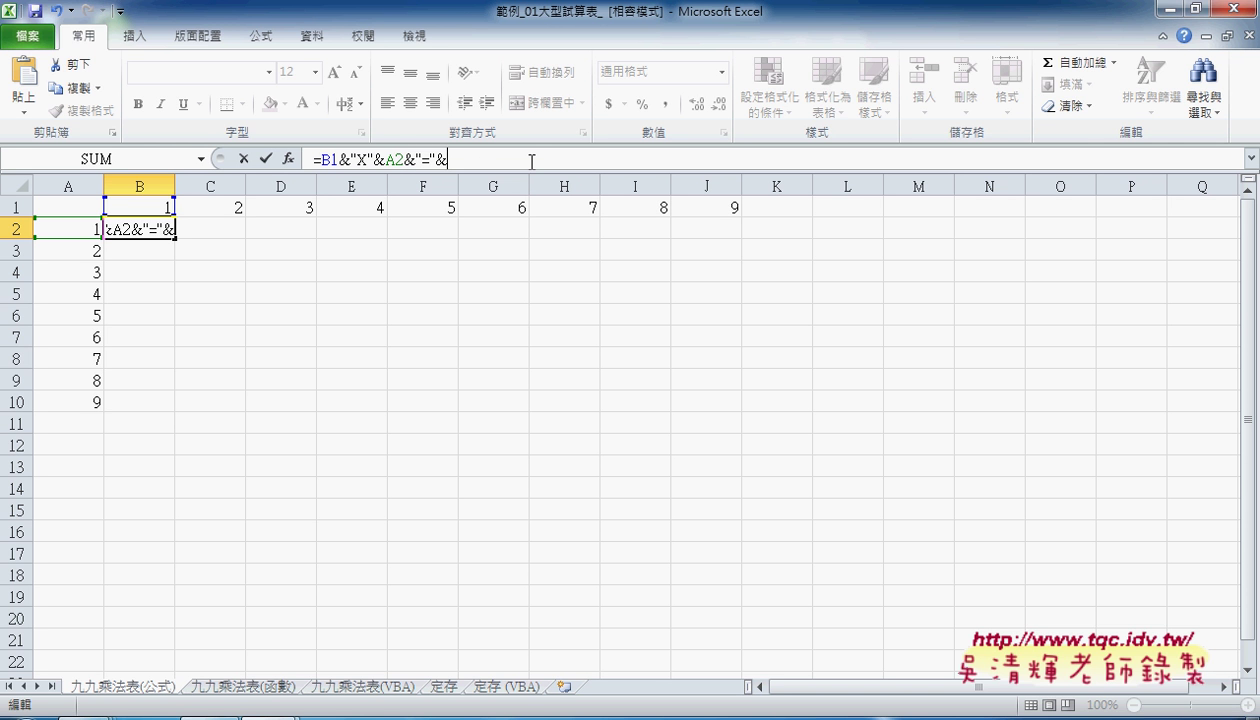
pyautogui.hotkey('ctrl', 'v')
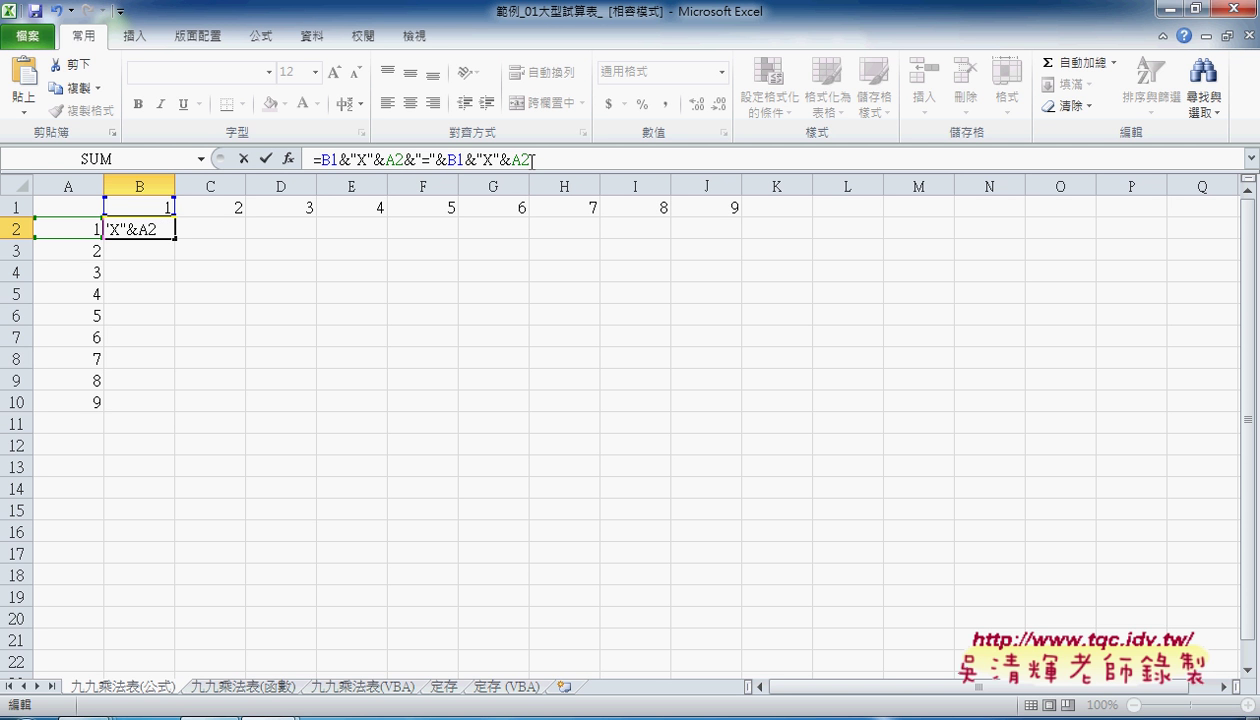
pyautogui.moveTo(466, 161)
pyautogui.mouseDown()
pyautogui.moveTo(510, 160)
pyautogui.moveTo(494, 160)
pyautogui.mouseUp()
pyautogui.write('*')
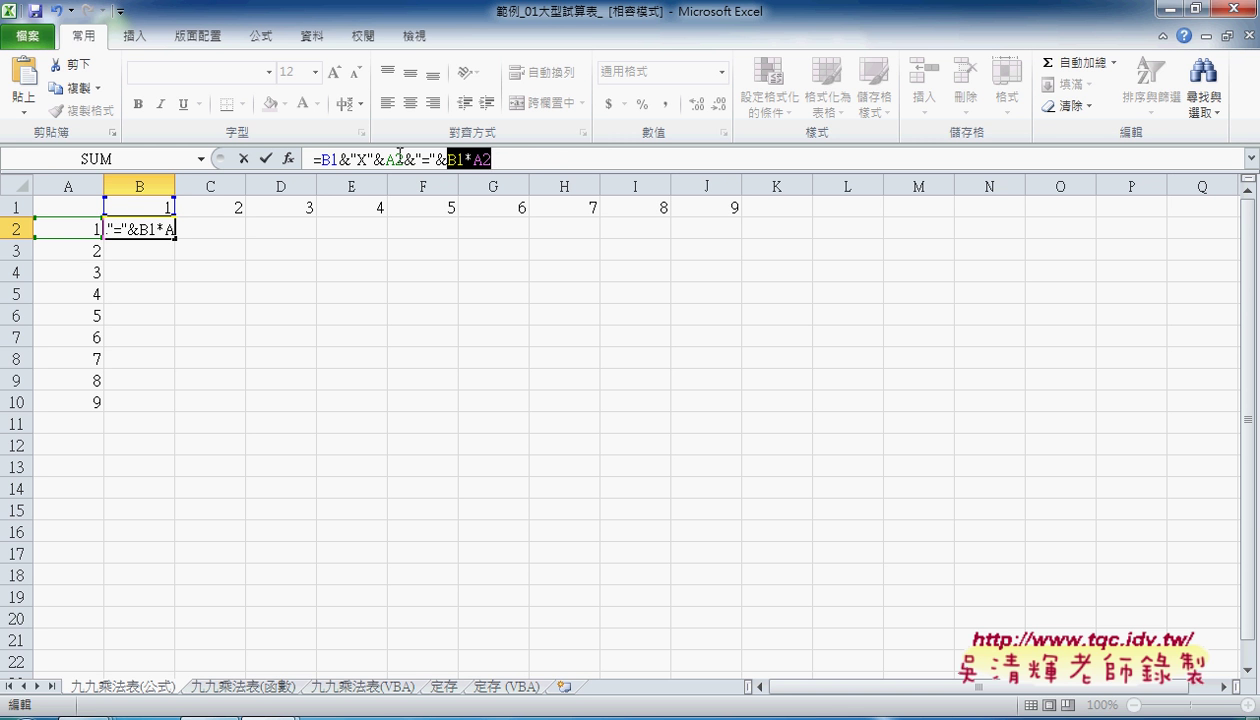
pyautogui.click(265, 158)
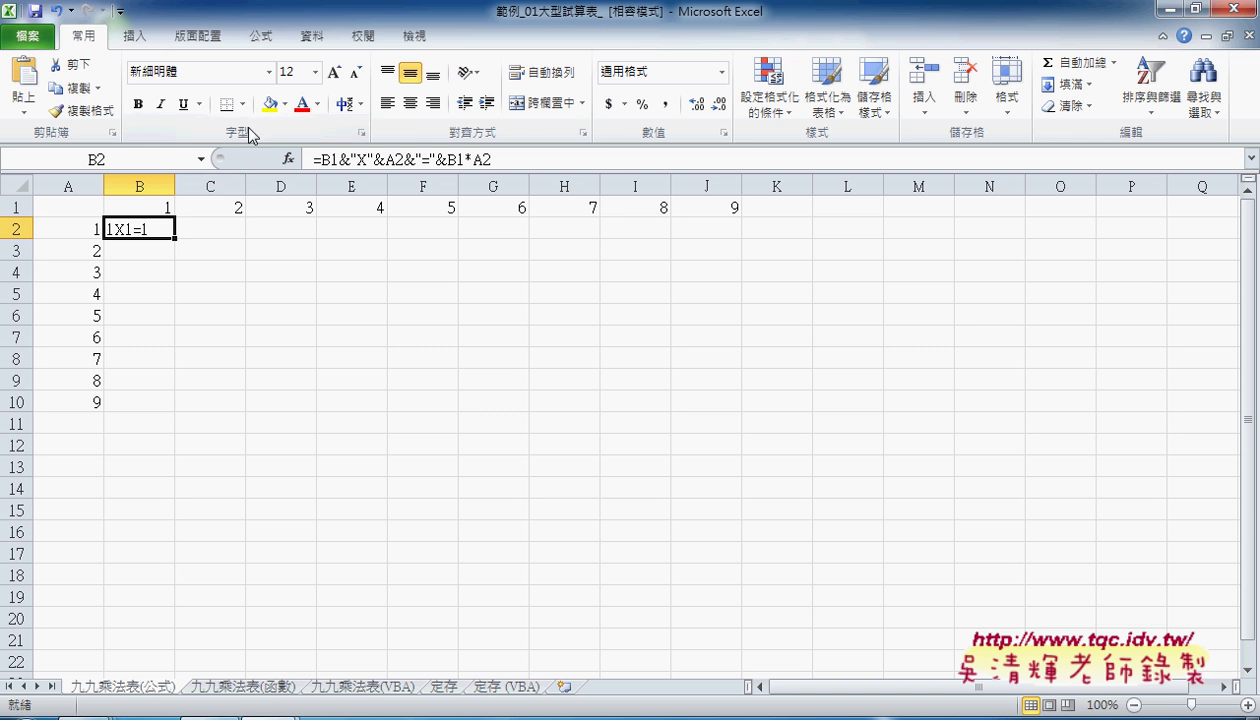
# Step: Center the 1X1=1 text in cell B2
pyautogui.click(410, 103)
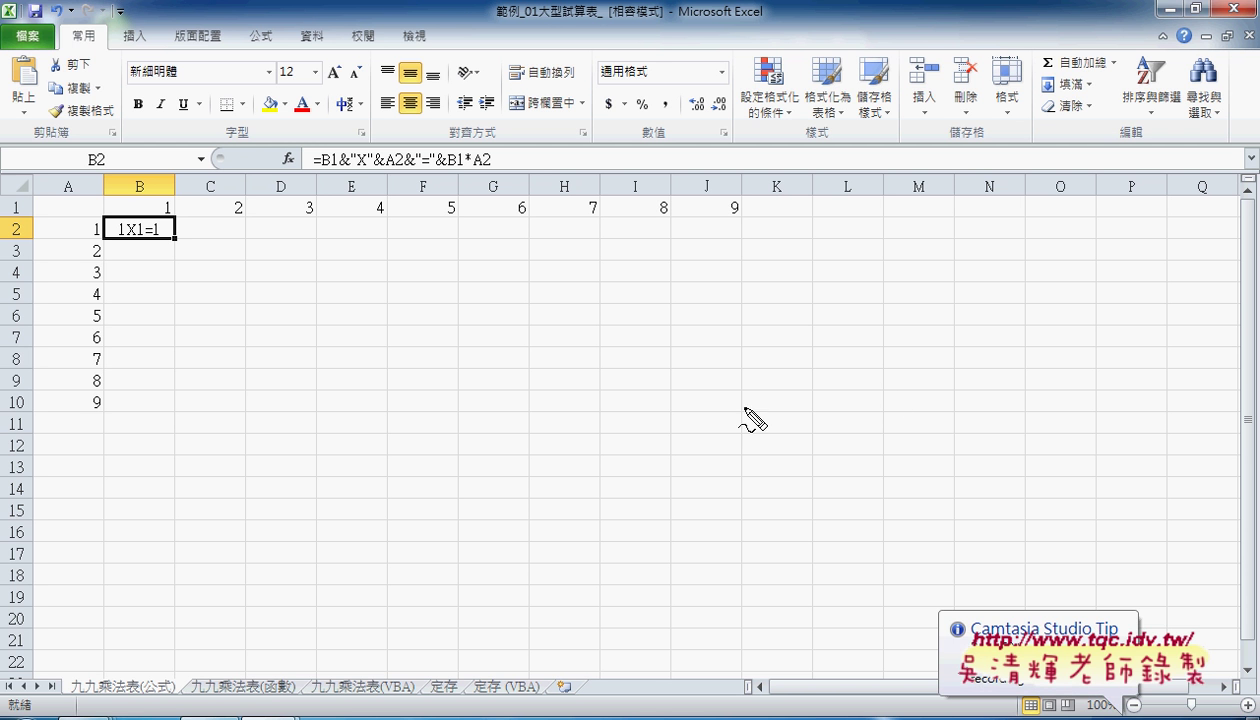
pyautogui.click(172, 238)
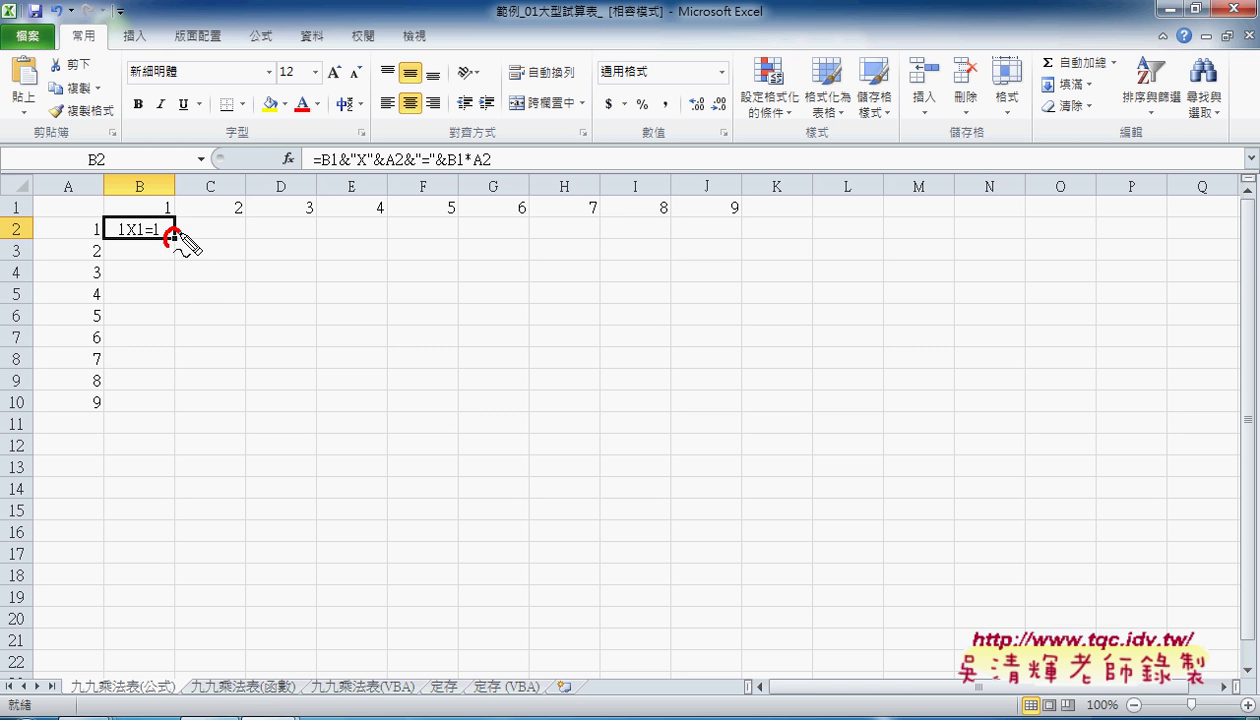
pyautogui.moveTo(172, 244)
pyautogui.mouseDown()
pyautogui.moveTo(174, 310)
pyautogui.moveTo(186, 292)
pyautogui.mouseUp()
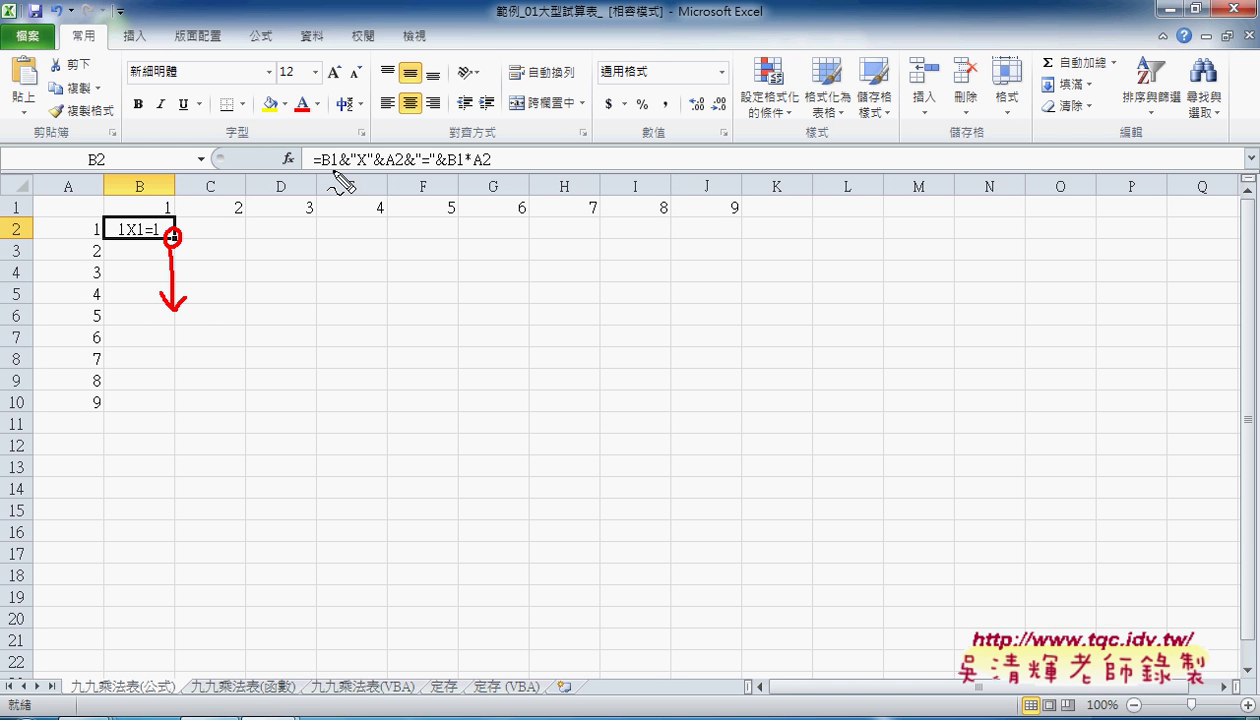
pyautogui.moveTo(324, 170); pyautogui.dragTo(491, 168)
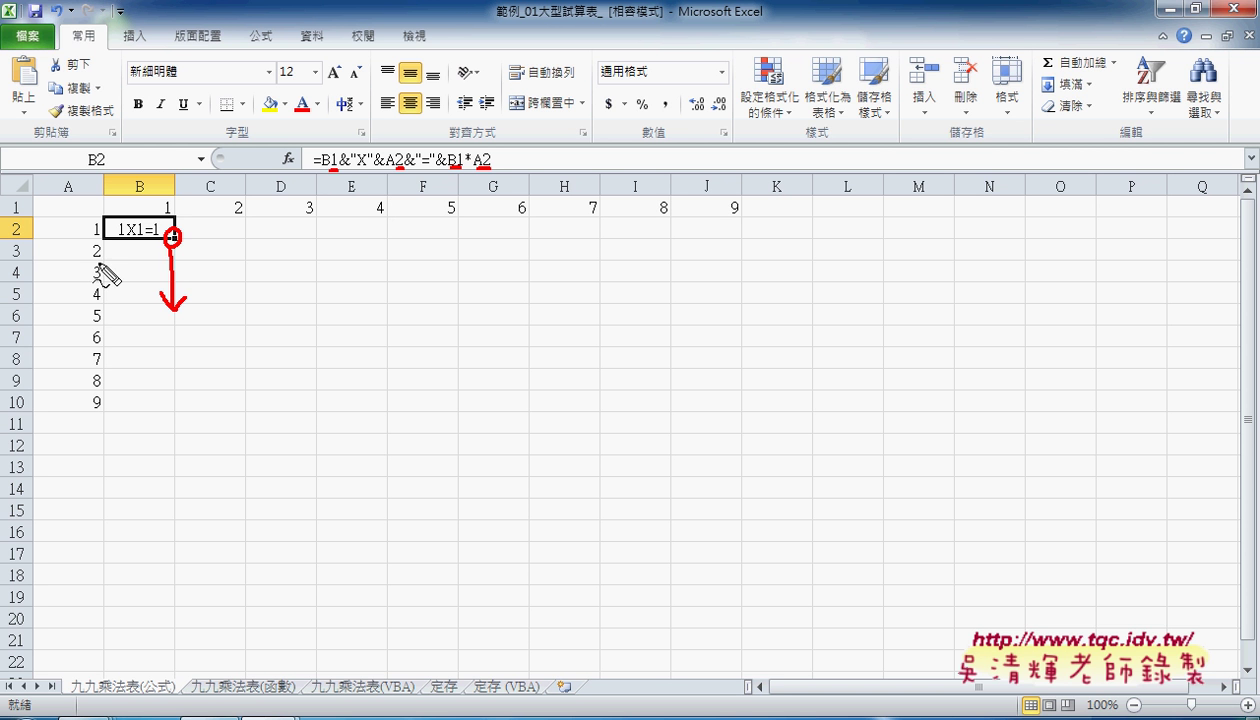
pyautogui.moveTo(105, 244); pyautogui.dragTo(98, 262)
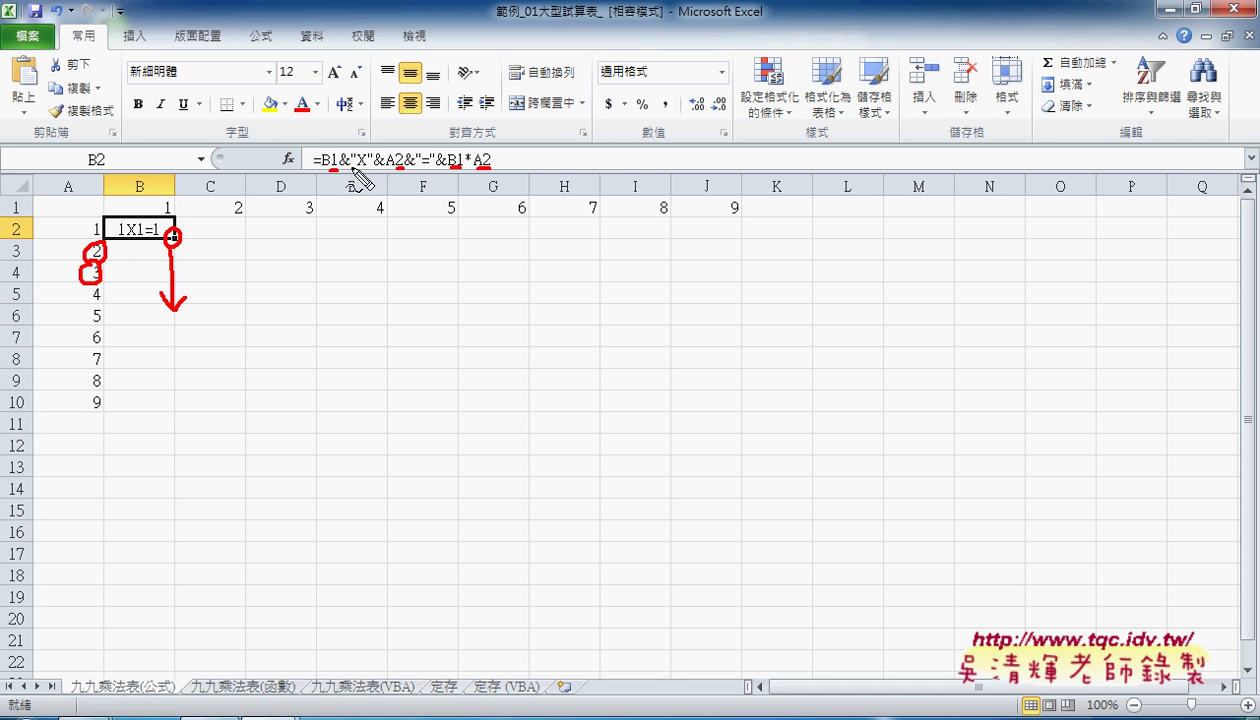
pyautogui.moveTo(76, 172); pyautogui.dragTo(62, 196)
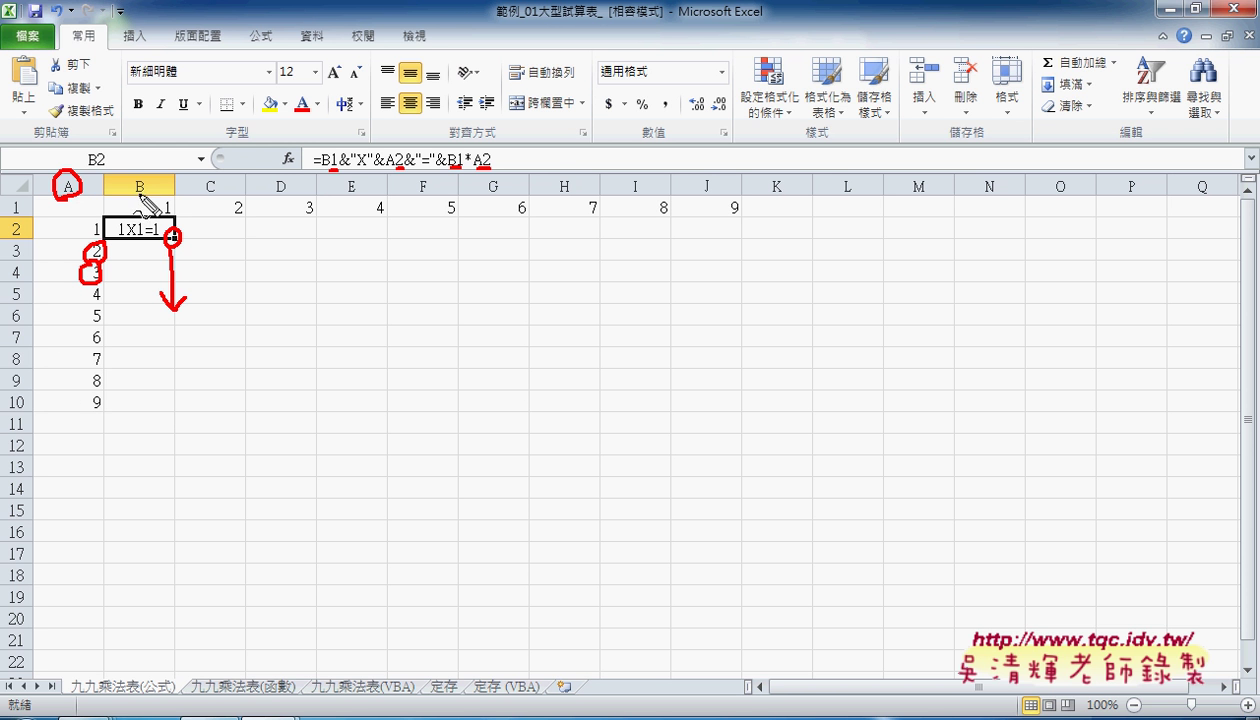
pyautogui.moveTo(138, 172); pyautogui.dragTo(156, 198)
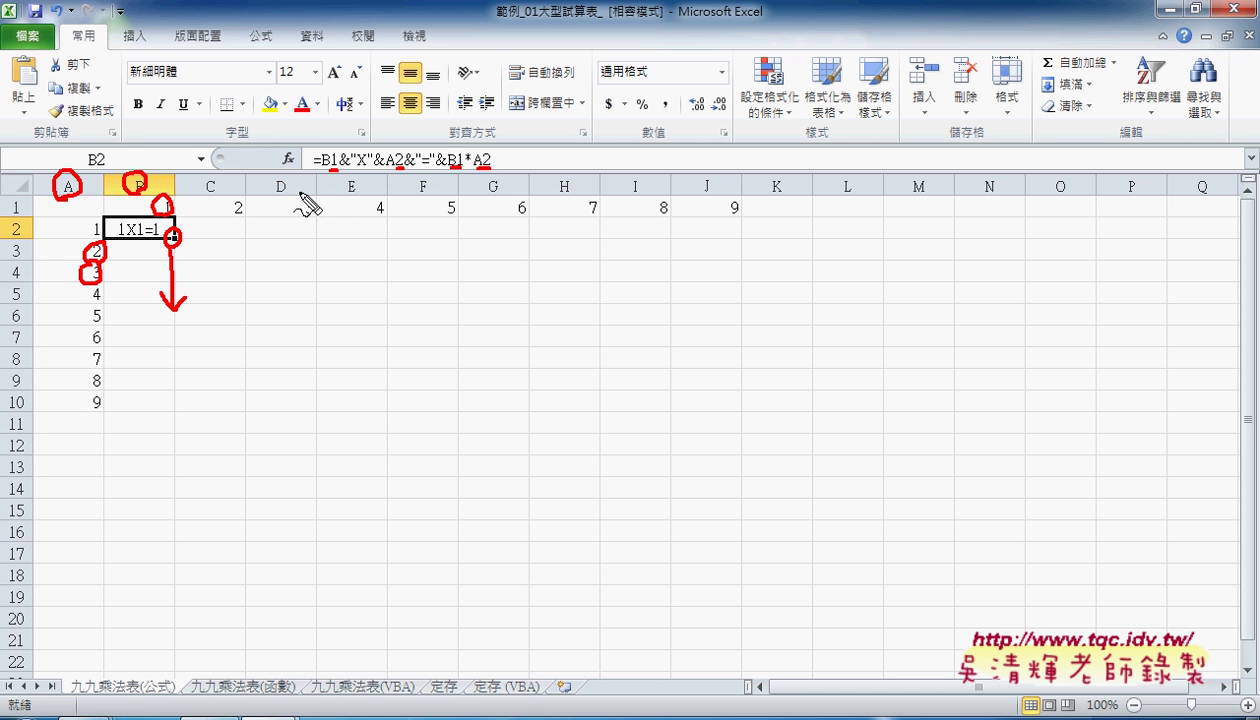
pyautogui.press('Escape')
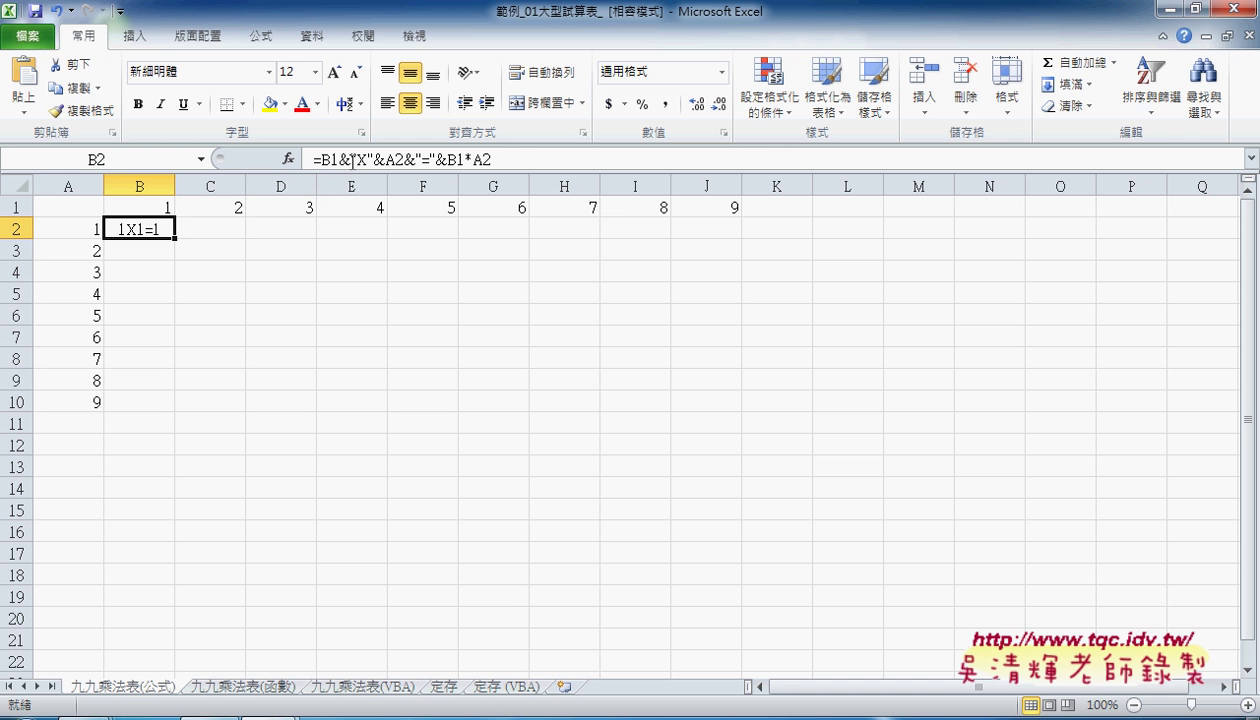
# Step: Change both B1 references in B2's formula to B$1, then fill it down to B10
pyautogui.click(363, 162)
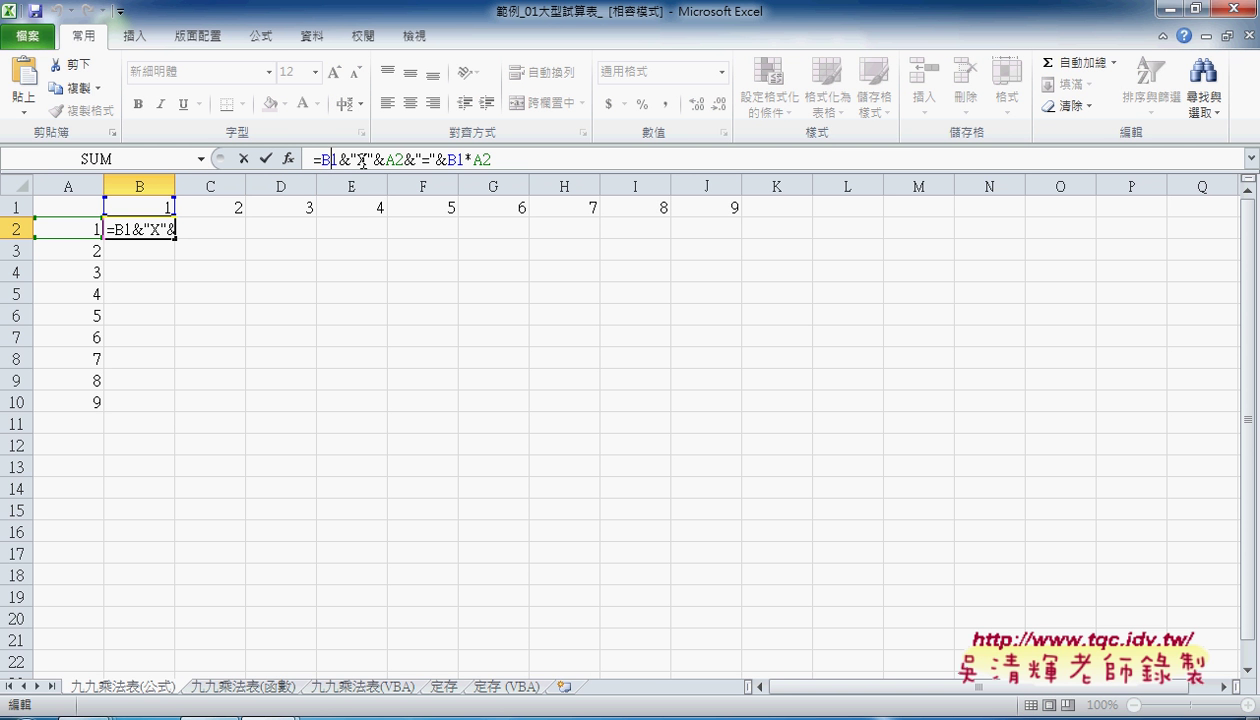
pyautogui.moveTo(320, 158); pyautogui.dragTo(332, 158)
pyautogui.click(332, 158)
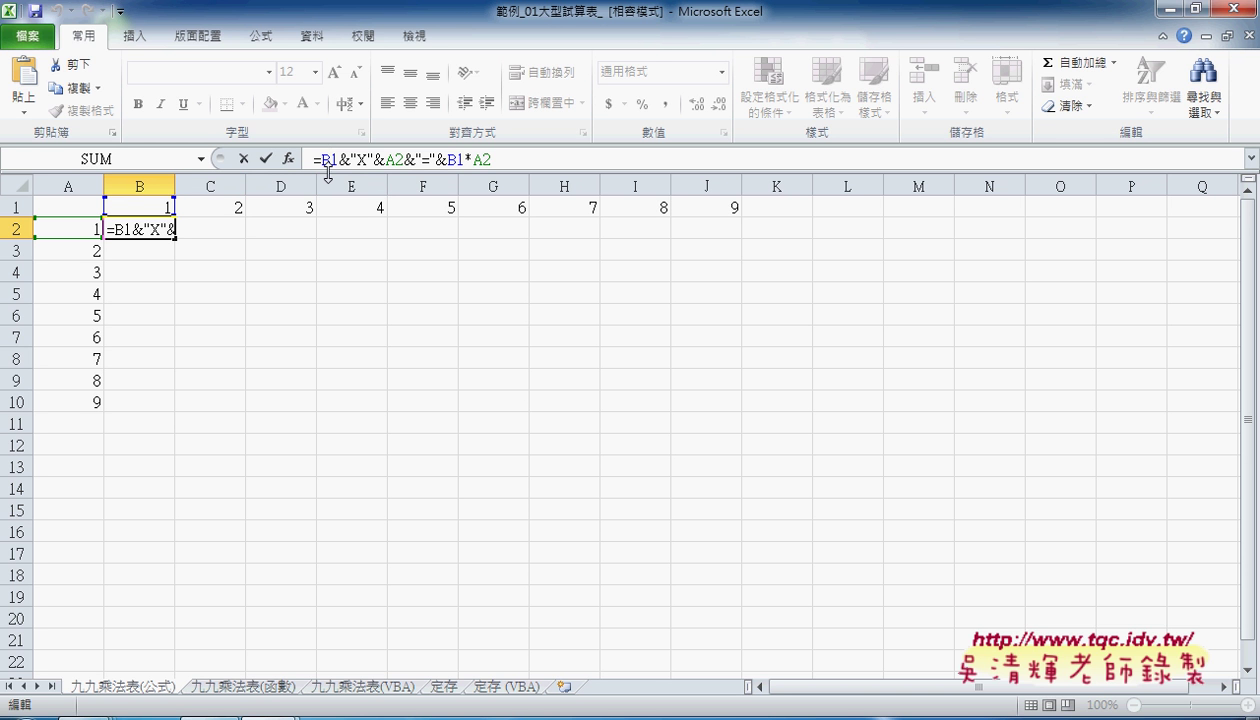
pyautogui.press('F4')
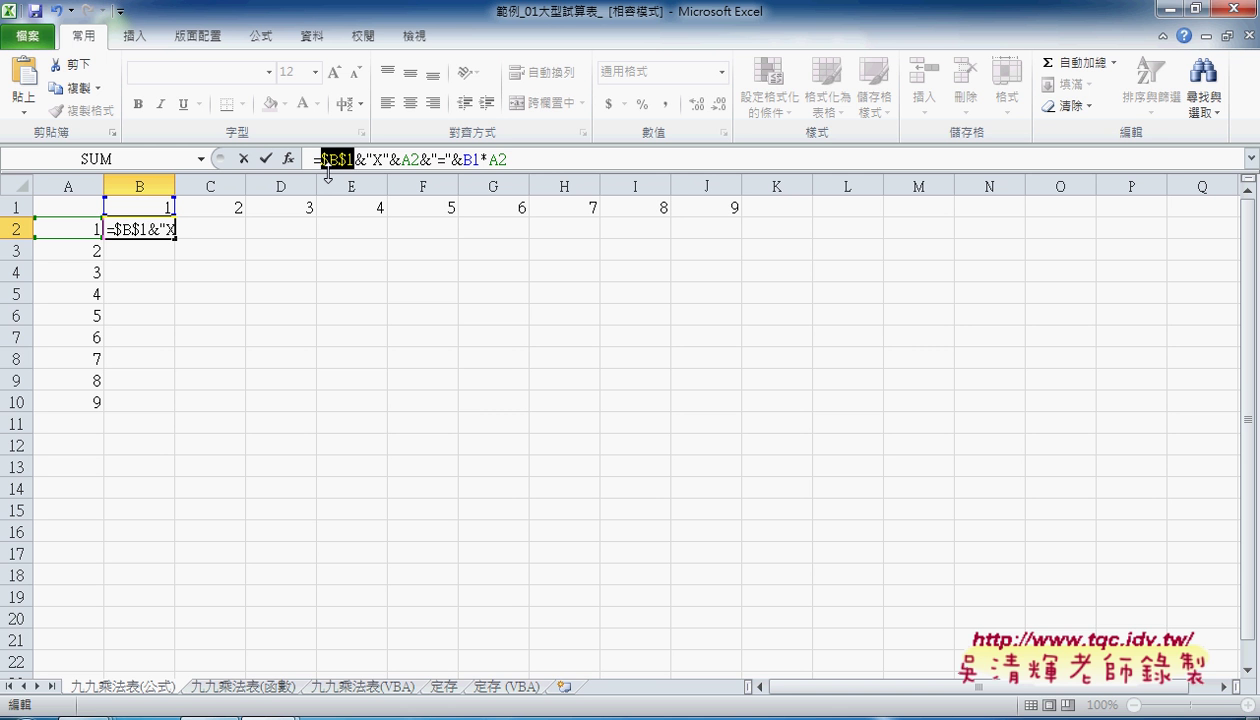
pyautogui.press('F4')
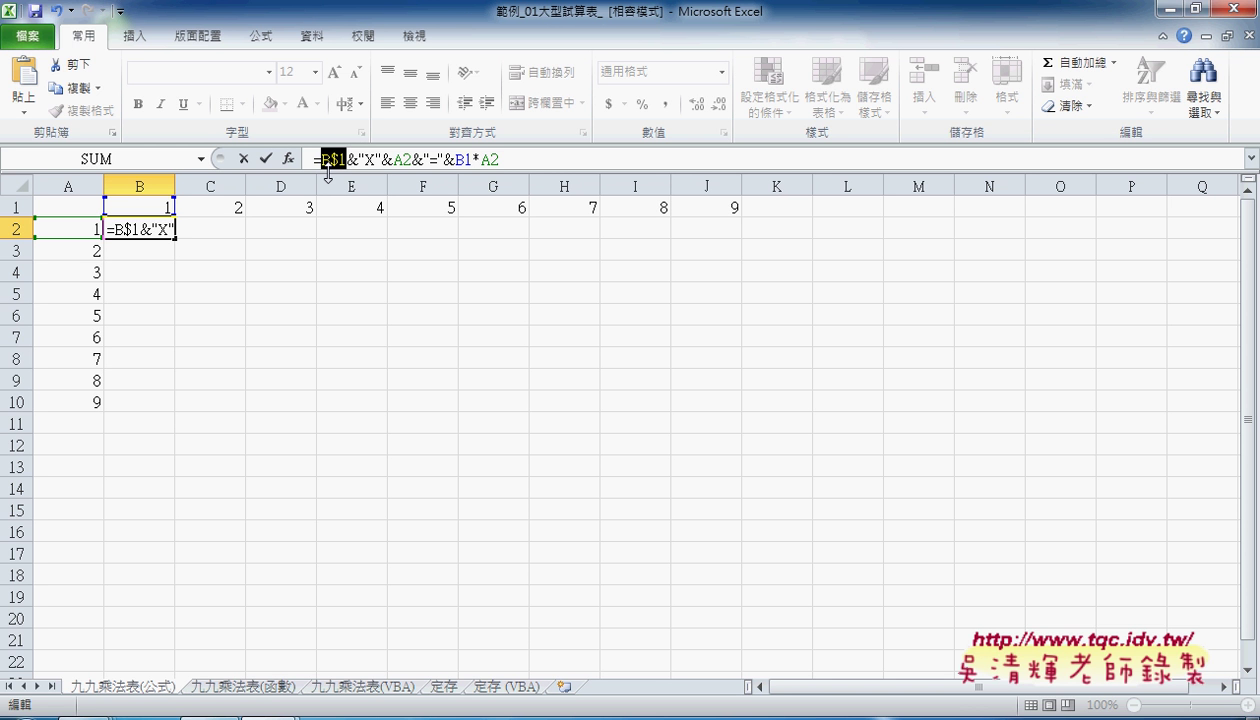
pyautogui.click(465, 160)
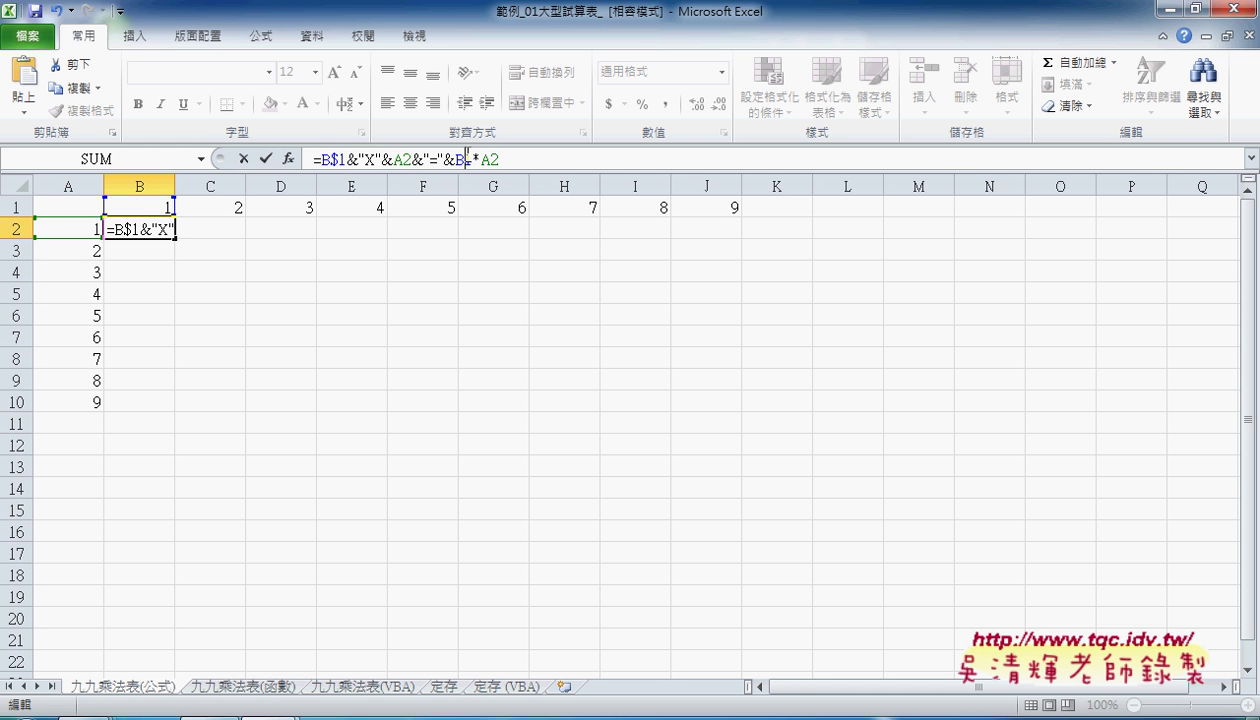
pyautogui.press('F4')
pyautogui.press('F4')
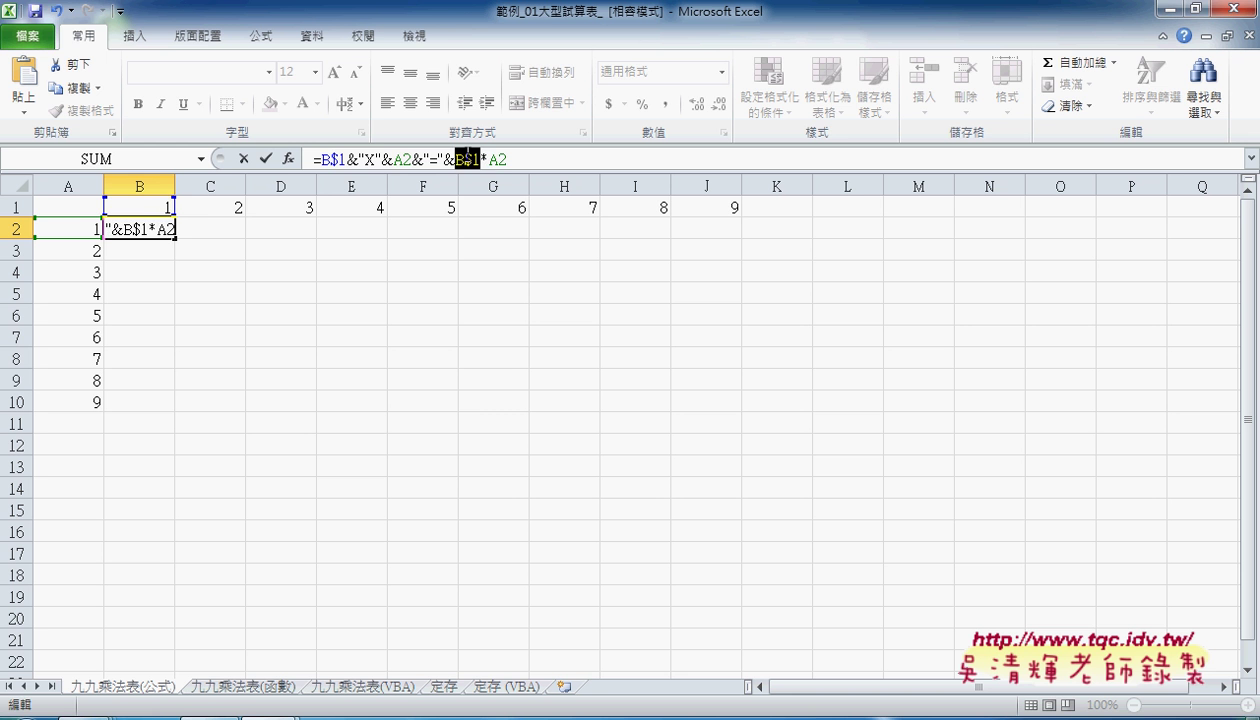
pyautogui.click(265, 158)
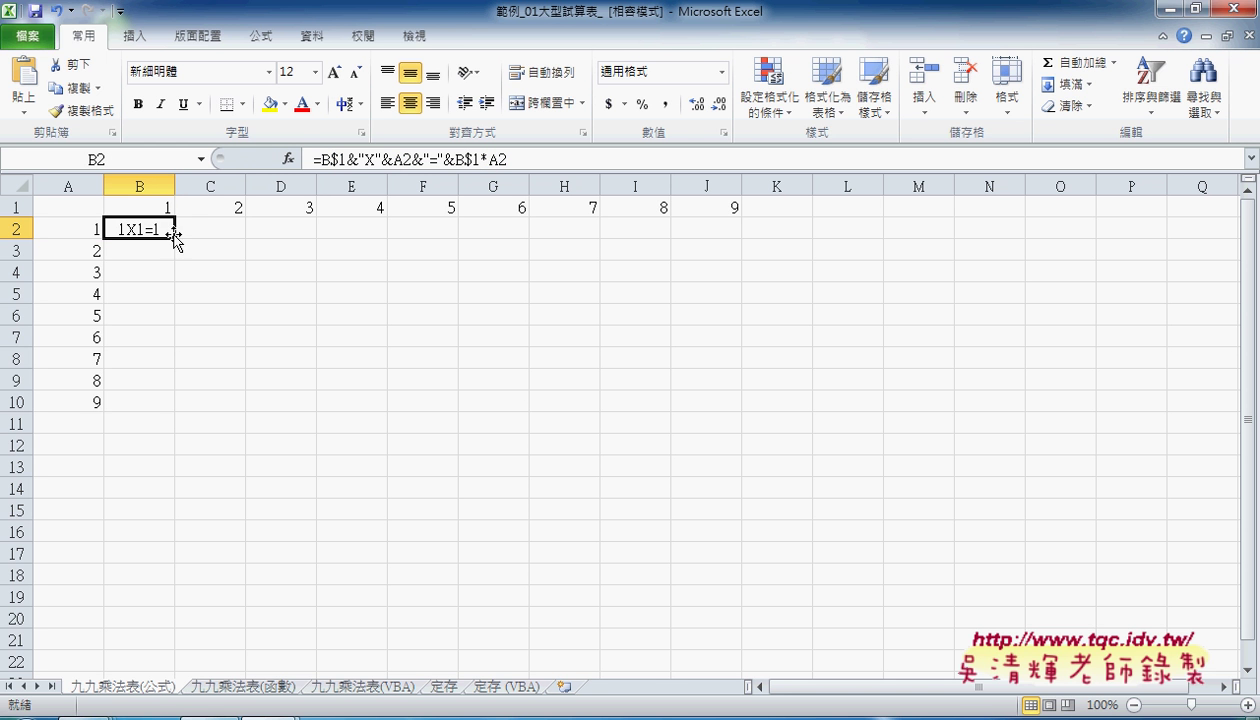
pyautogui.moveTo(173, 237); pyautogui.dragTo(175, 405)
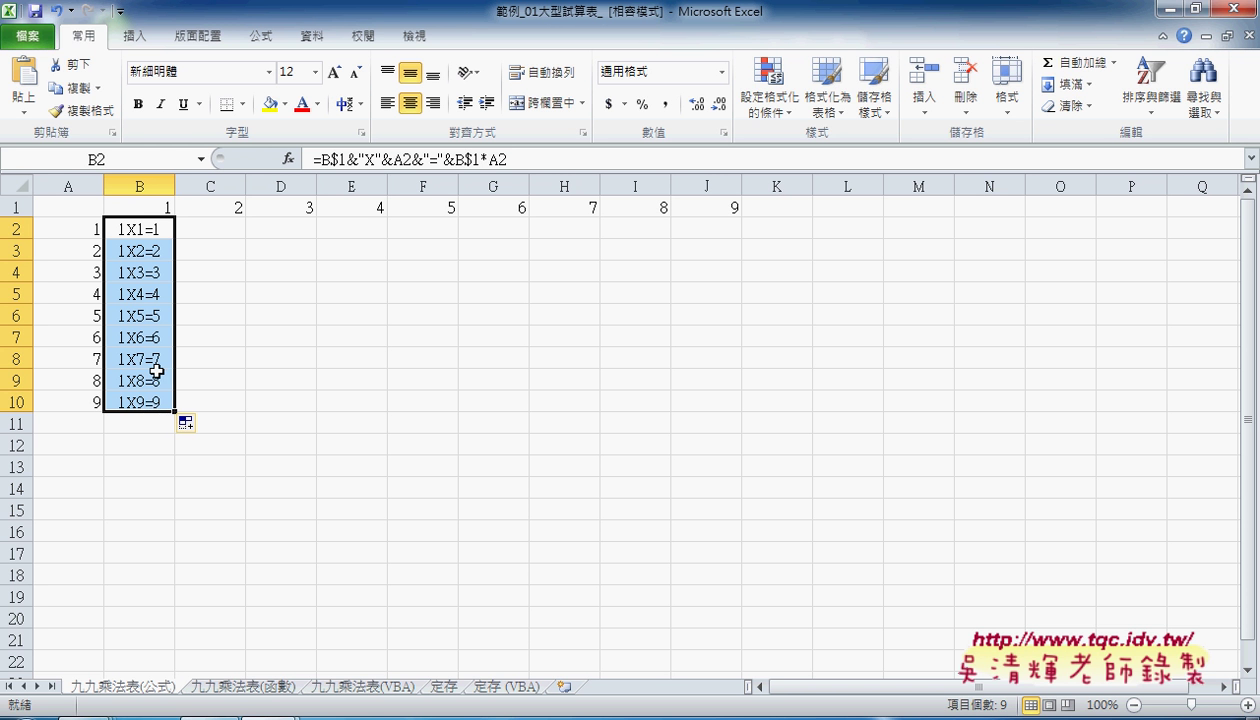
# Step: Fill the B2:B10 formulas right through column J, which shows #VALUE! in C2:J10
pyautogui.moveTo(176, 412); pyautogui.dragTo(735, 414)
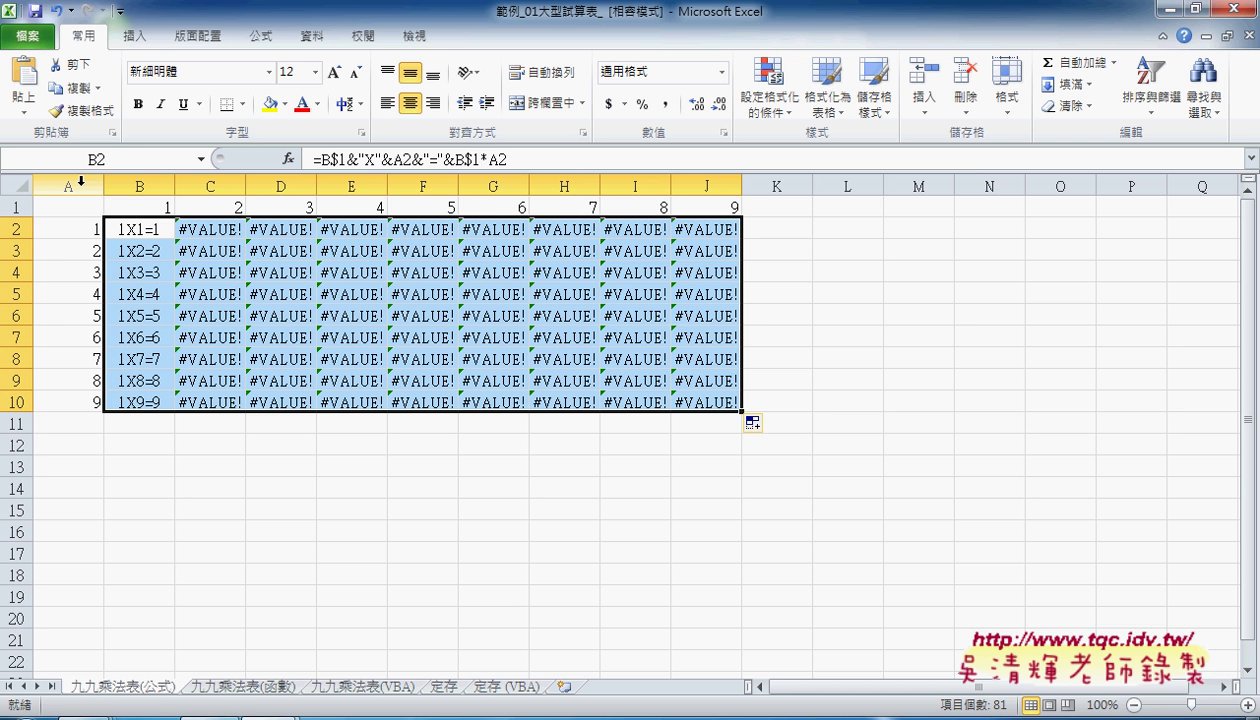
pyautogui.click(391, 159)
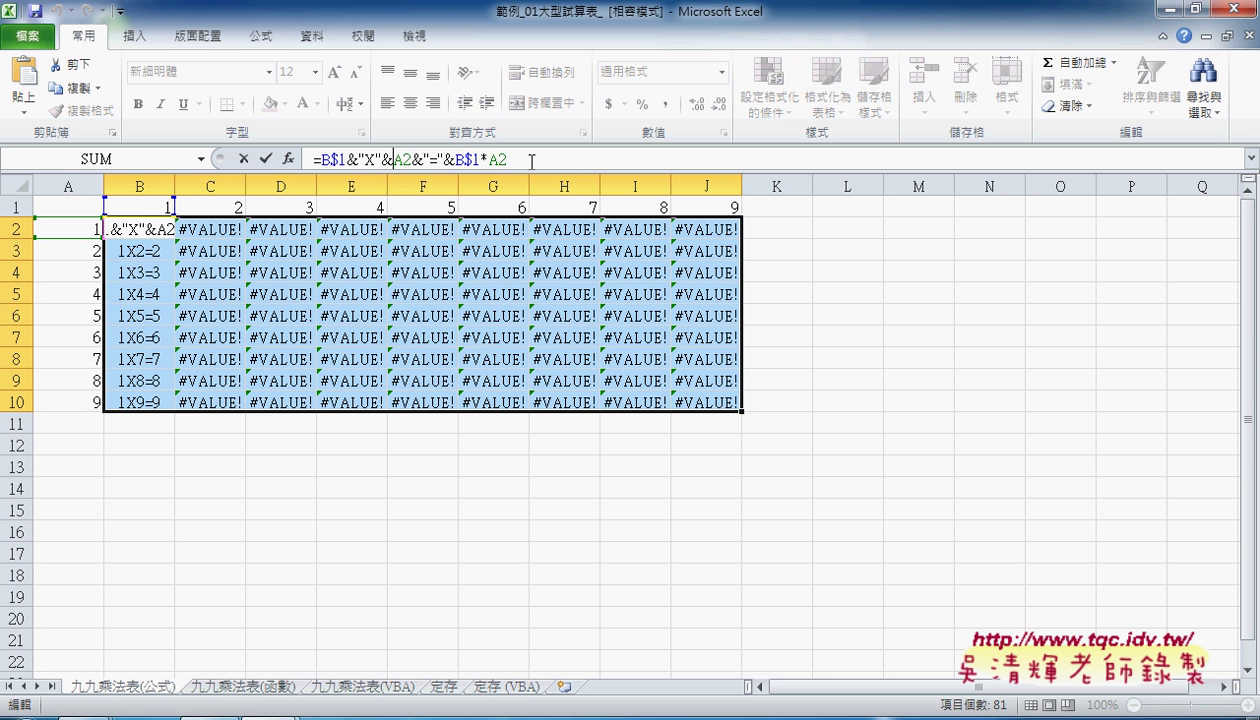
# Step: Change both A2 references to $A2 and refill B2's formula down to B10
pyautogui.write('$1*')
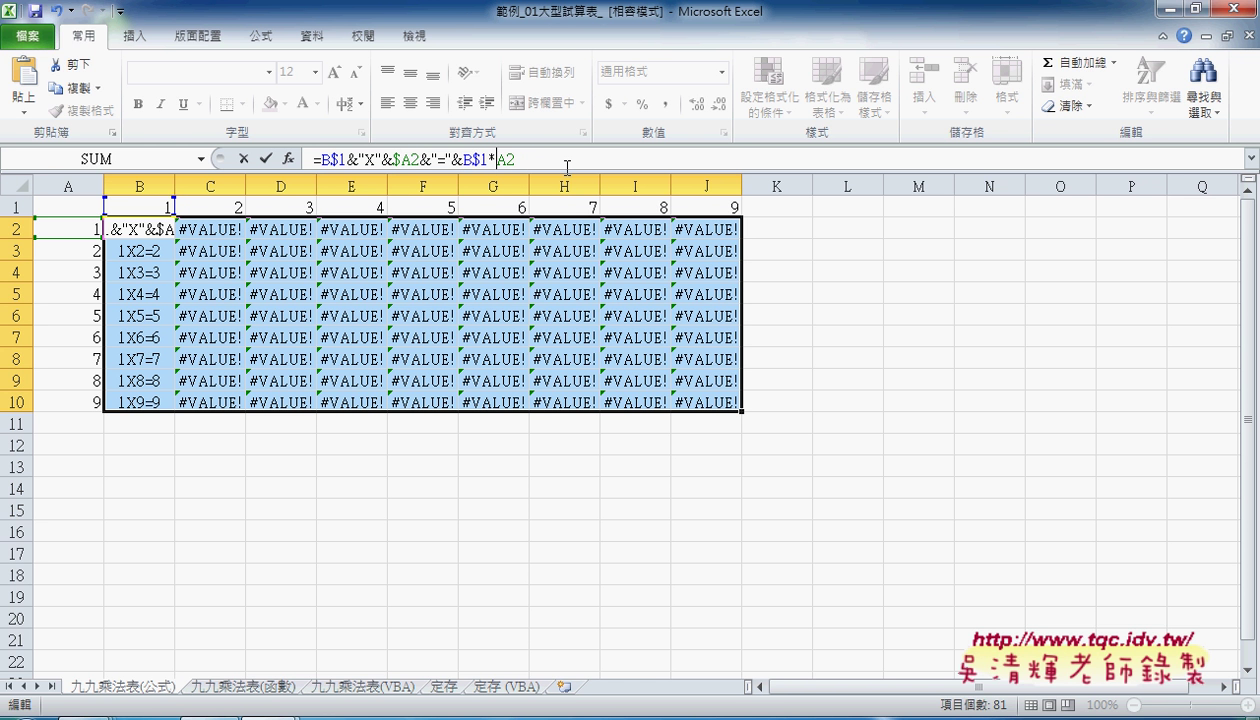
pyautogui.write('$')
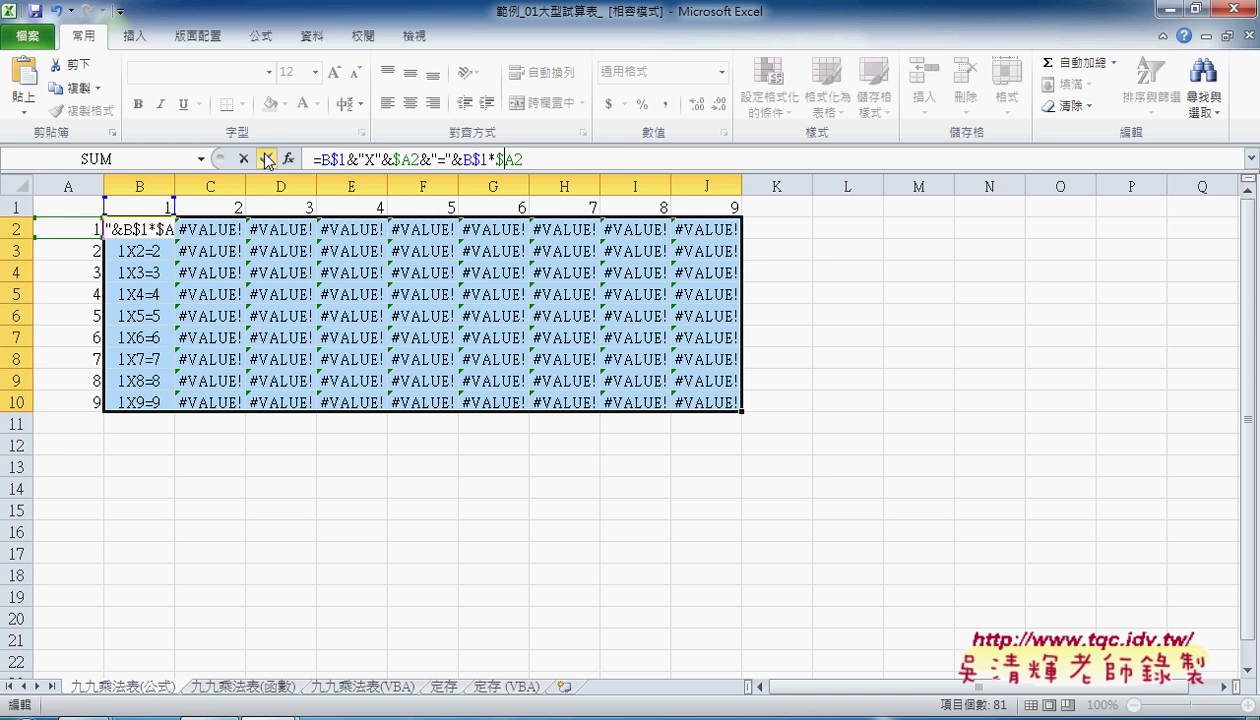
pyautogui.click(266, 160)
pyautogui.click(169, 232)
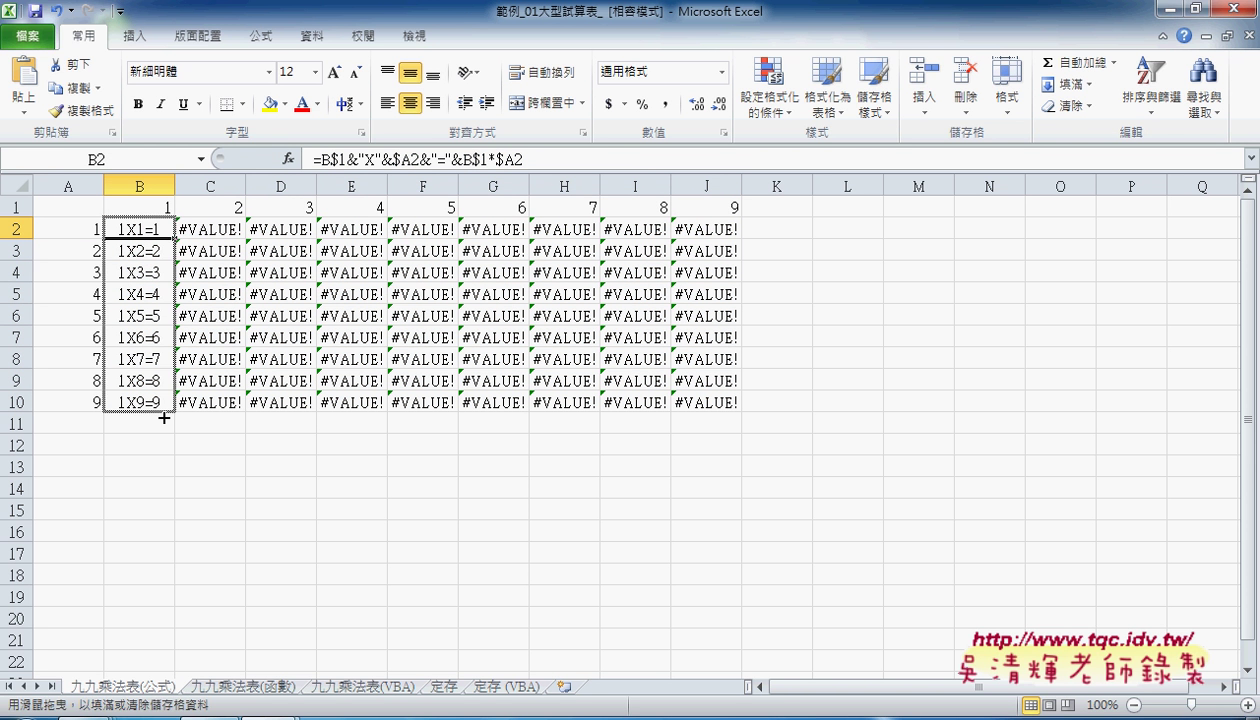
pyautogui.moveTo(175, 240); pyautogui.dragTo(168, 412)
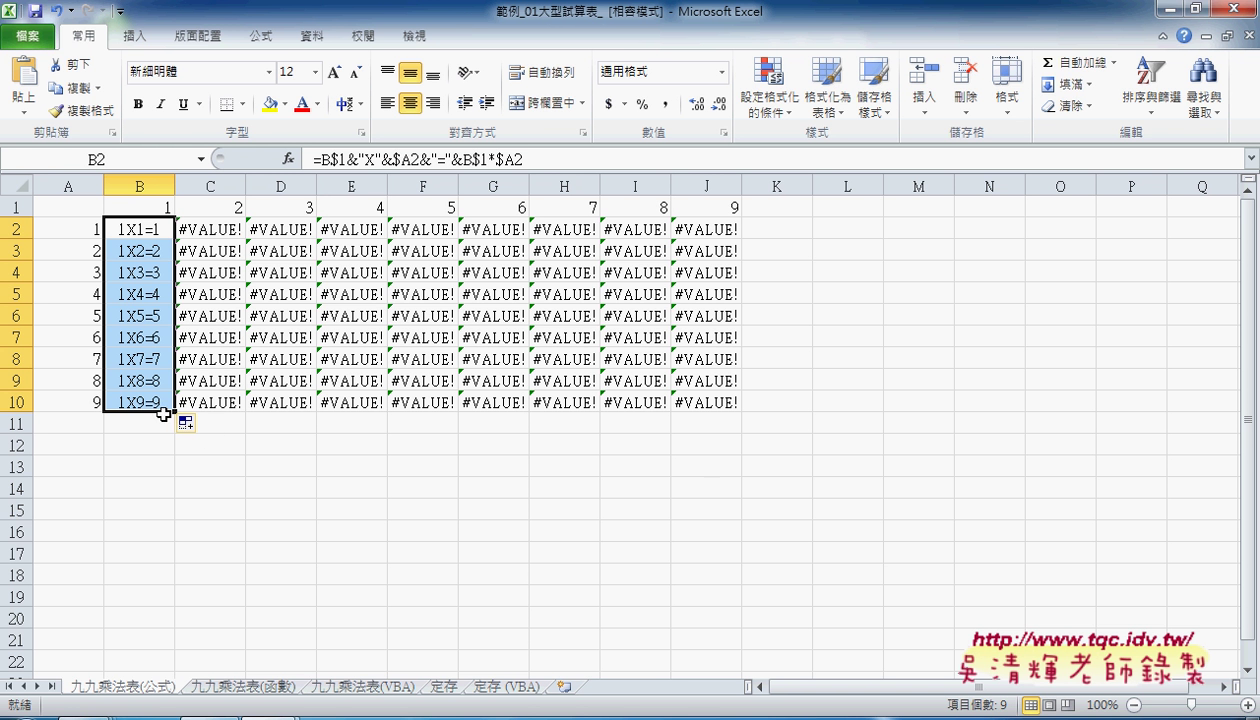
# Step: Fill the corrected B2:B10 formulas right to column J, giving 1X1=1 through 9X9=81
pyautogui.moveTo(175, 411); pyautogui.dragTo(726, 416)
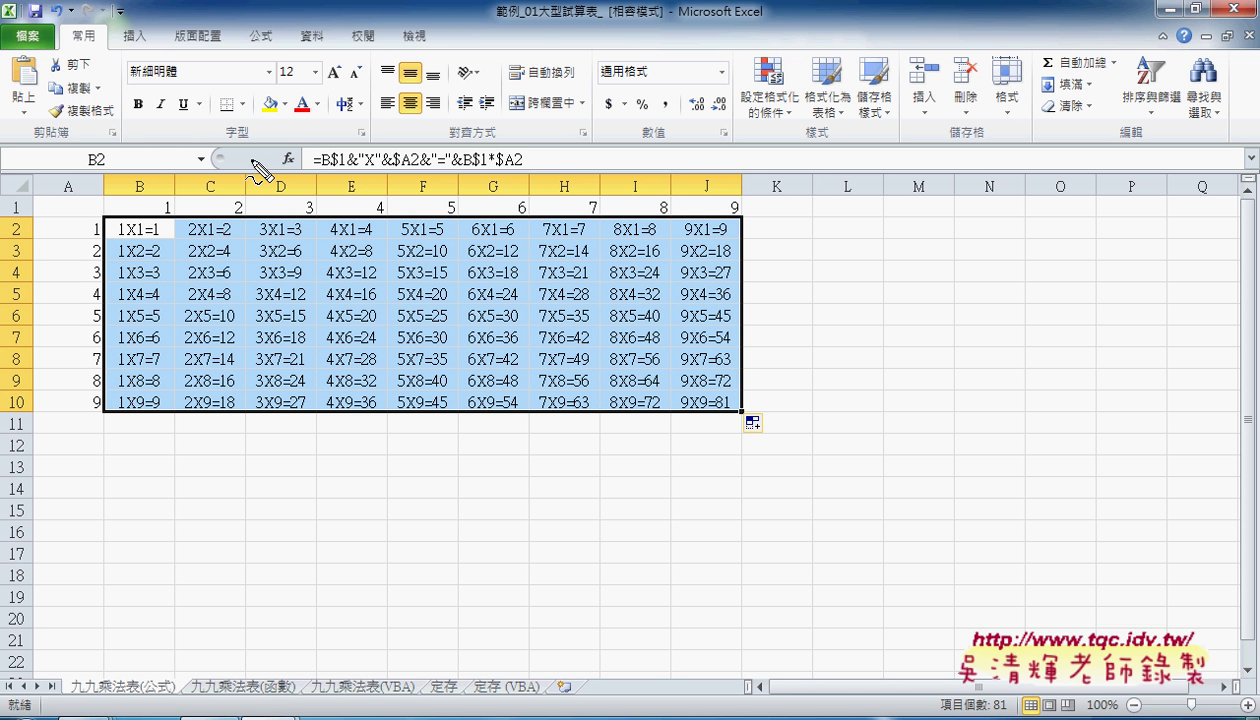
pyautogui.click(18, 206)
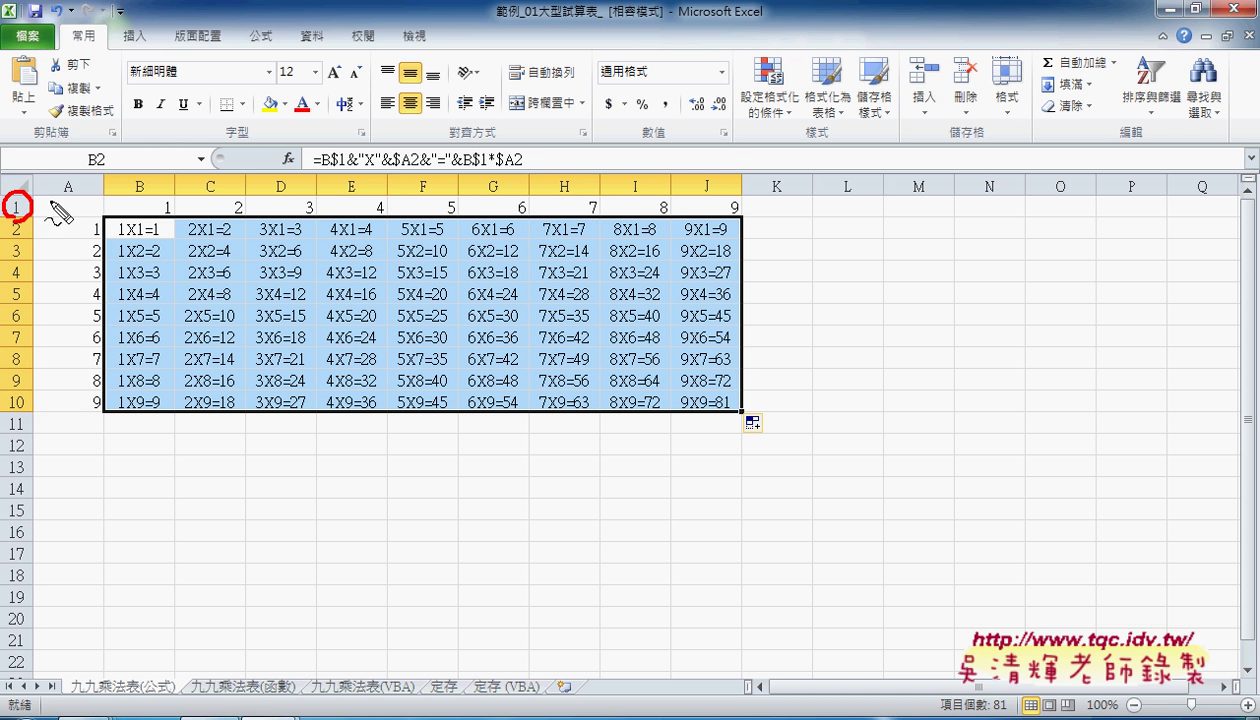
pyautogui.moveTo(80, 172)
pyautogui.mouseDown()
pyautogui.moveTo(75, 195)
pyautogui.moveTo(138, 207)
pyautogui.mouseUp()
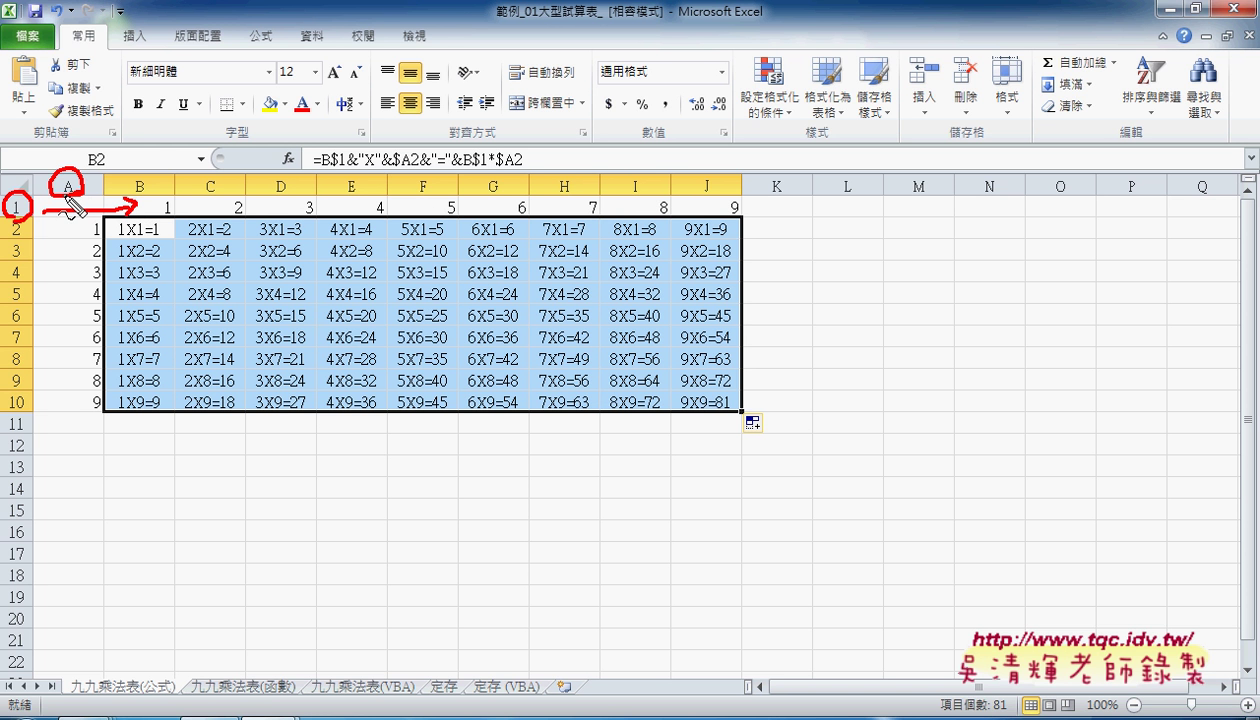
pyautogui.moveTo(66, 206); pyautogui.dragTo(62, 232)
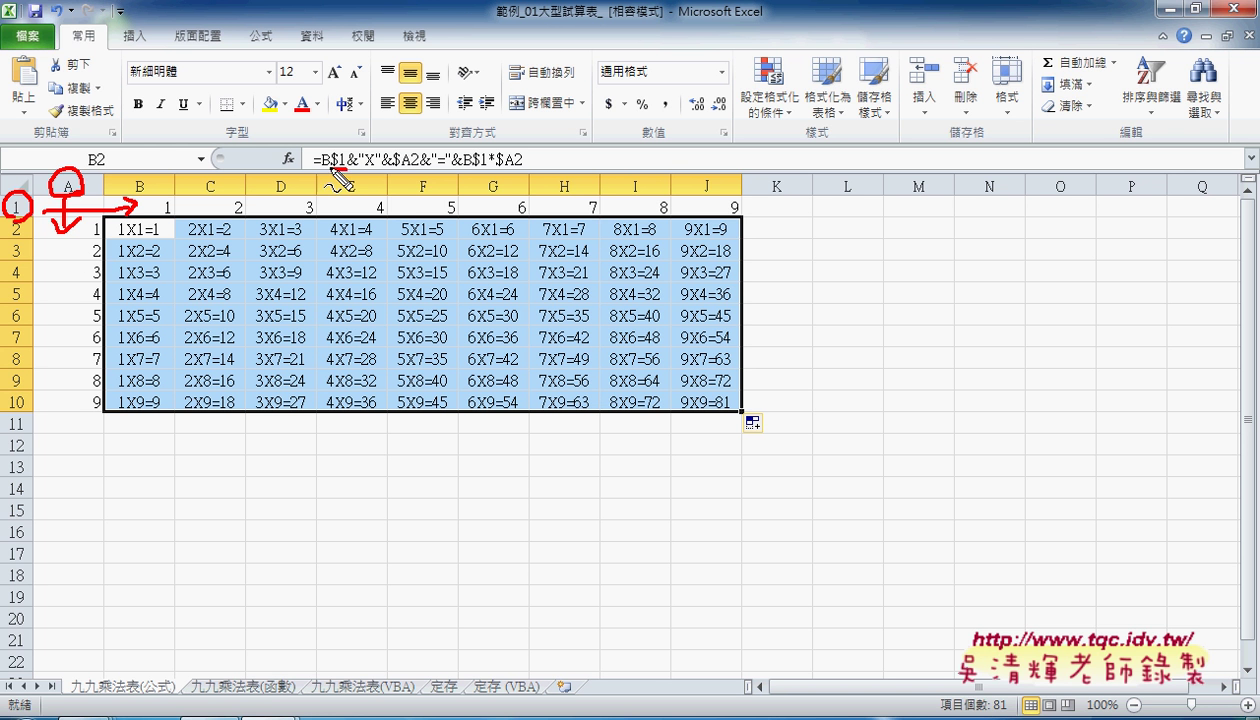
pyautogui.moveTo(393, 170); pyautogui.dragTo(509, 169)
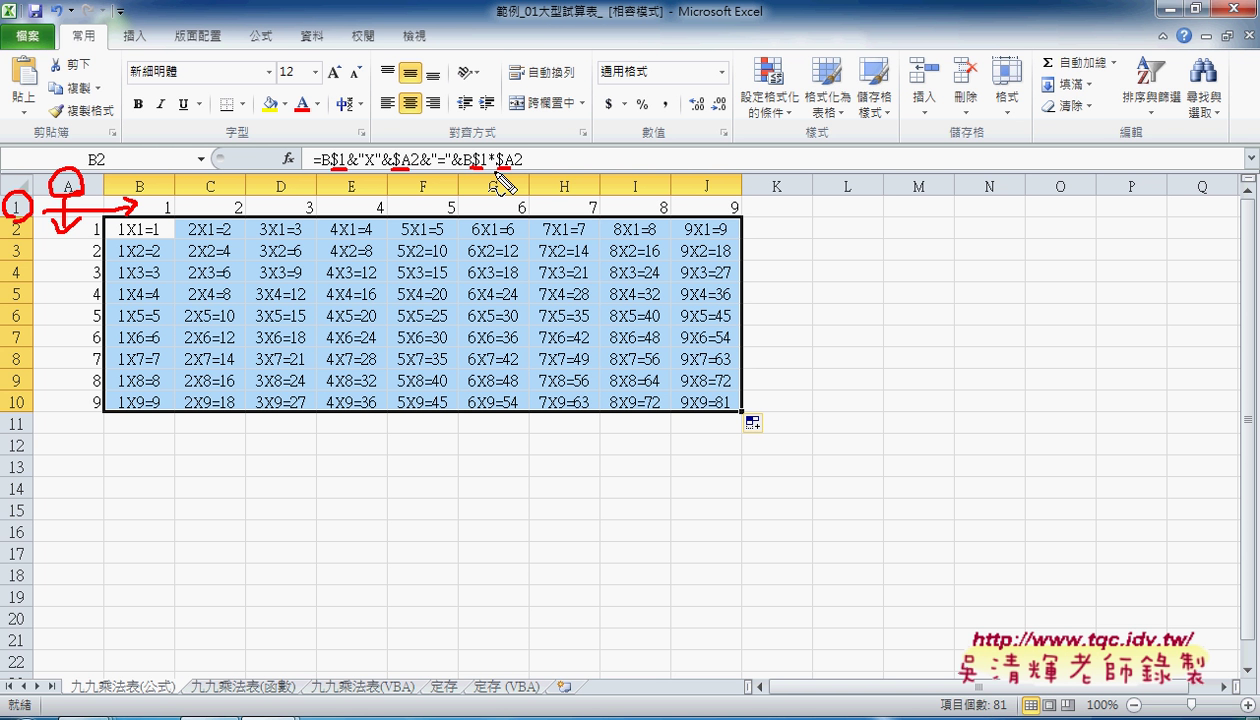
pyautogui.moveTo(172, 242)
pyautogui.mouseDown()
pyautogui.moveTo(118, 240)
pyautogui.moveTo(175, 245)
pyautogui.mouseUp()
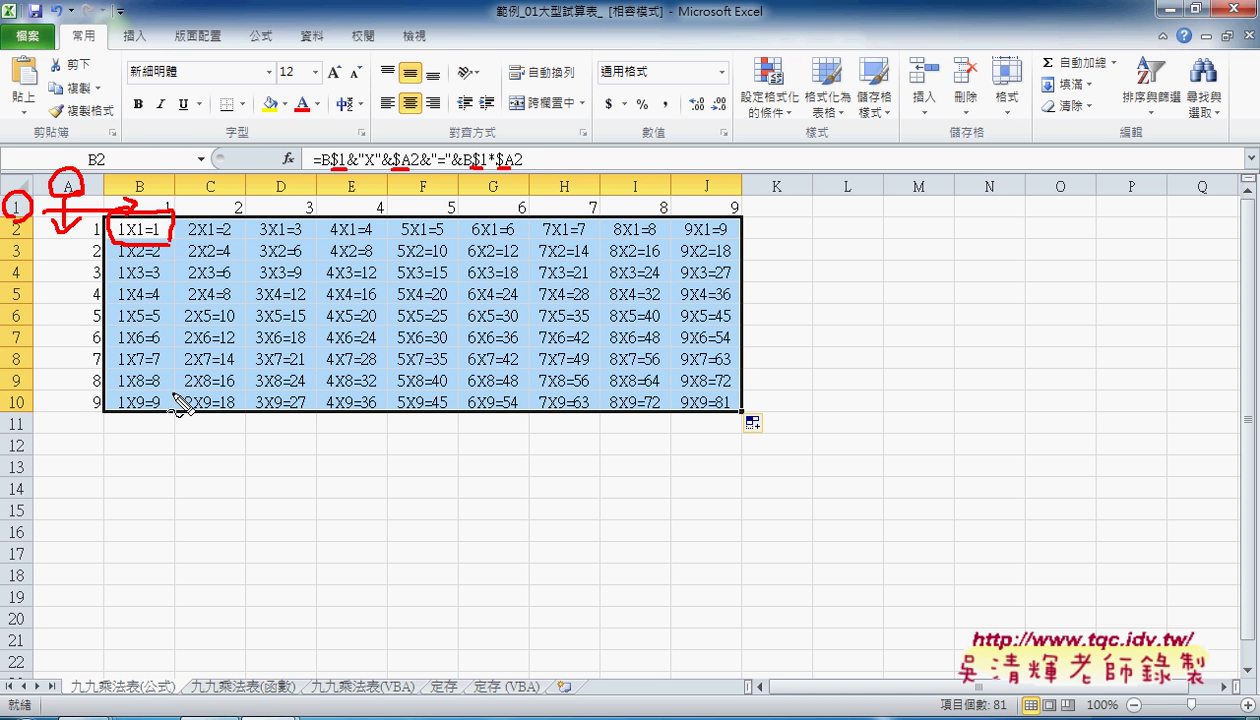
pyautogui.press('Escape')
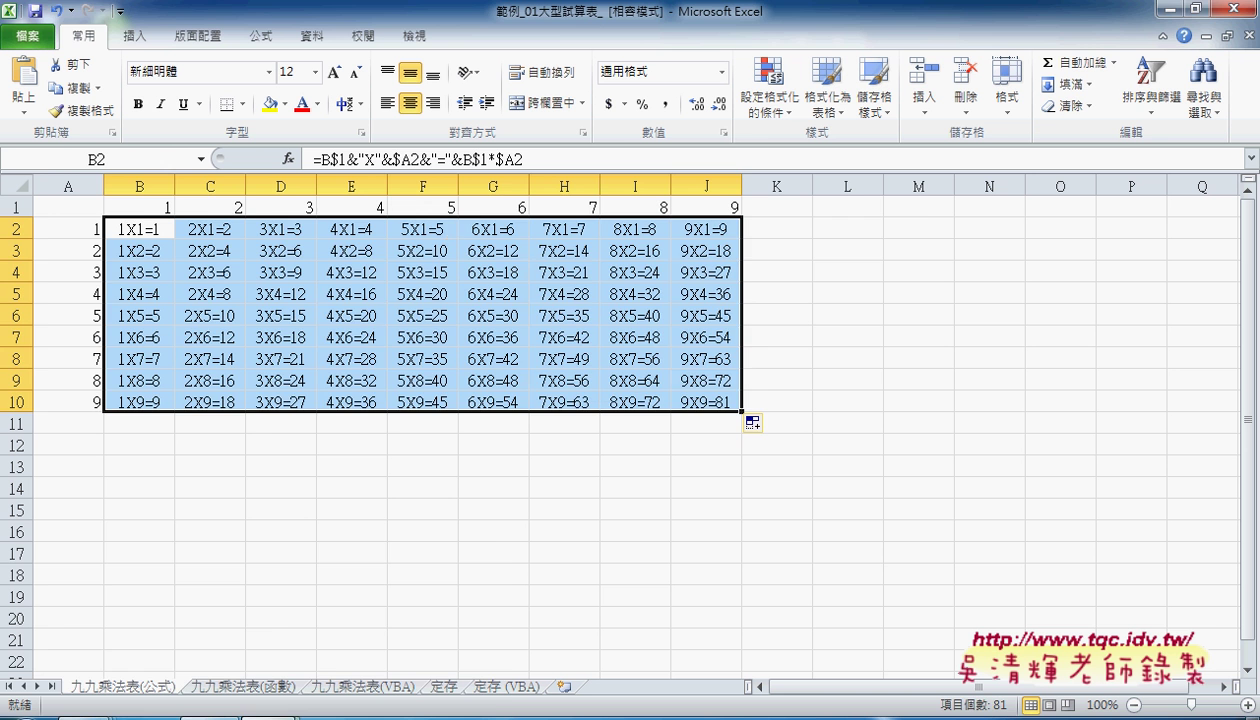
# Step: Bring up the working 範例_01大型試算表_ window and open its blank 九九乘法表(函數) sheet
pyautogui.click(282, 713)
pyautogui.click(200, 647)
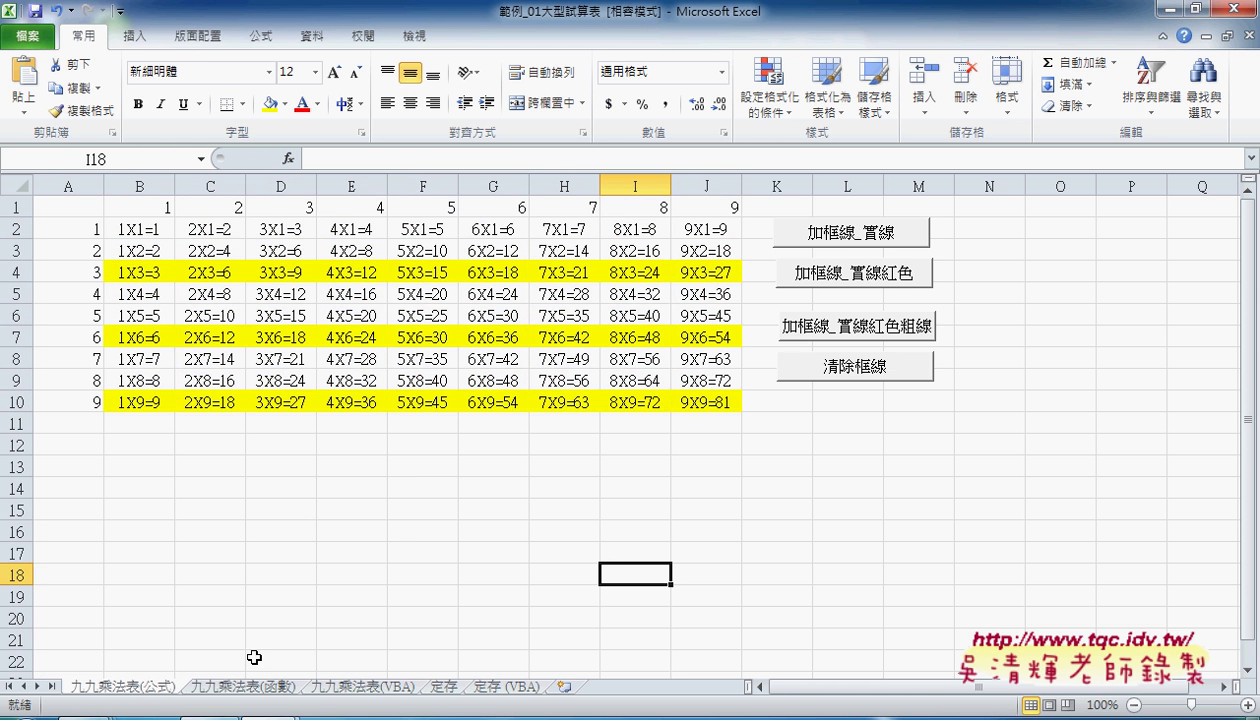
pyautogui.click(250, 688)
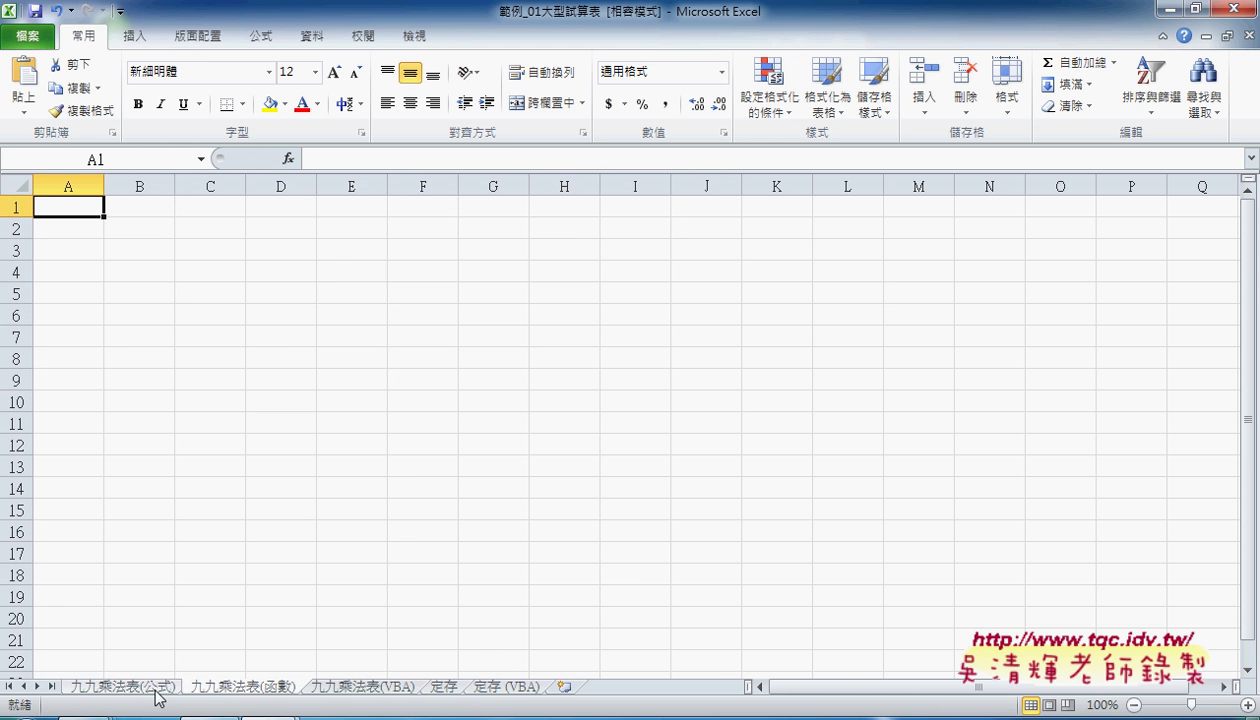
pyautogui.click(157, 688)
pyautogui.click(237, 688)
pyautogui.moveTo(266, 712)
pyautogui.click(316, 679)
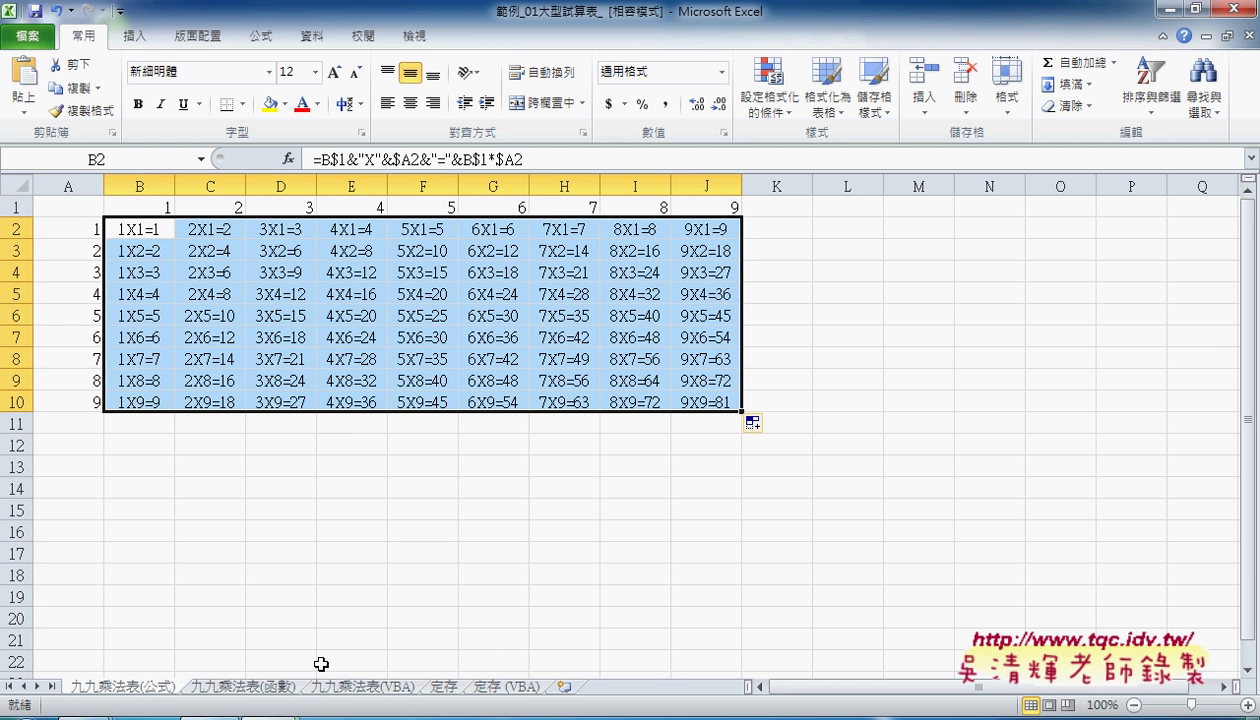
pyautogui.click(258, 688)
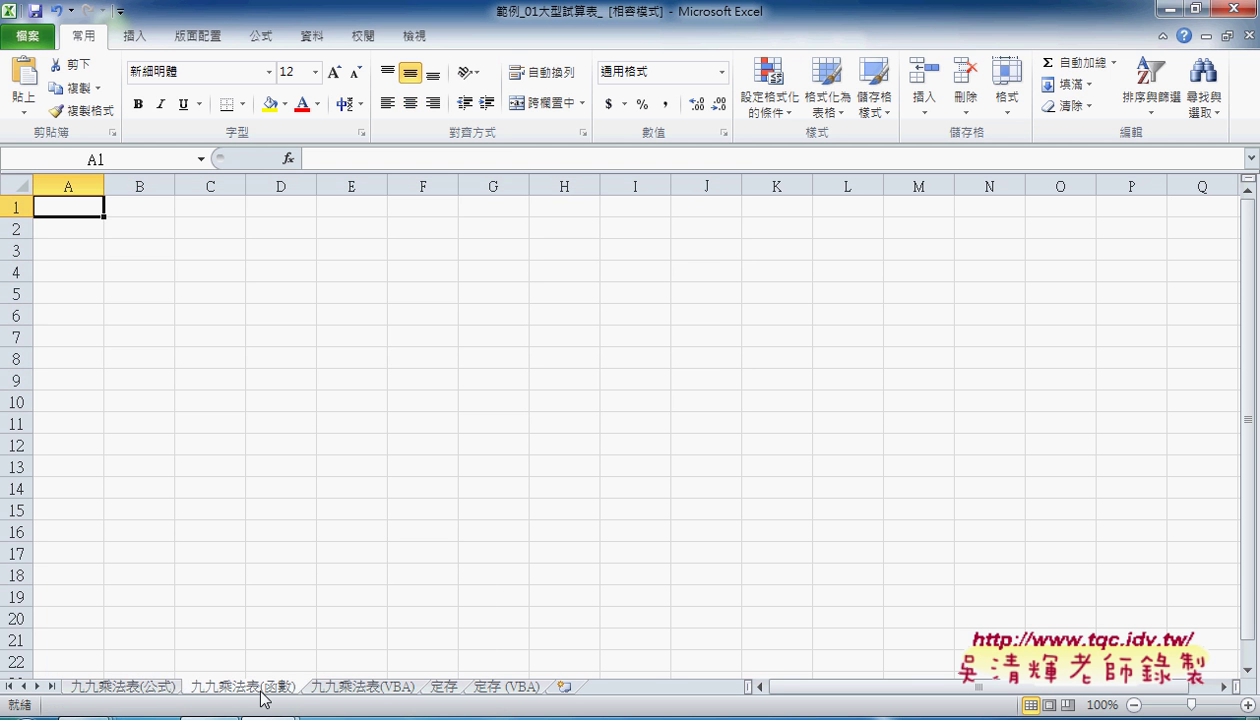
pyautogui.click(288, 159)
pyautogui.click(607, 274)
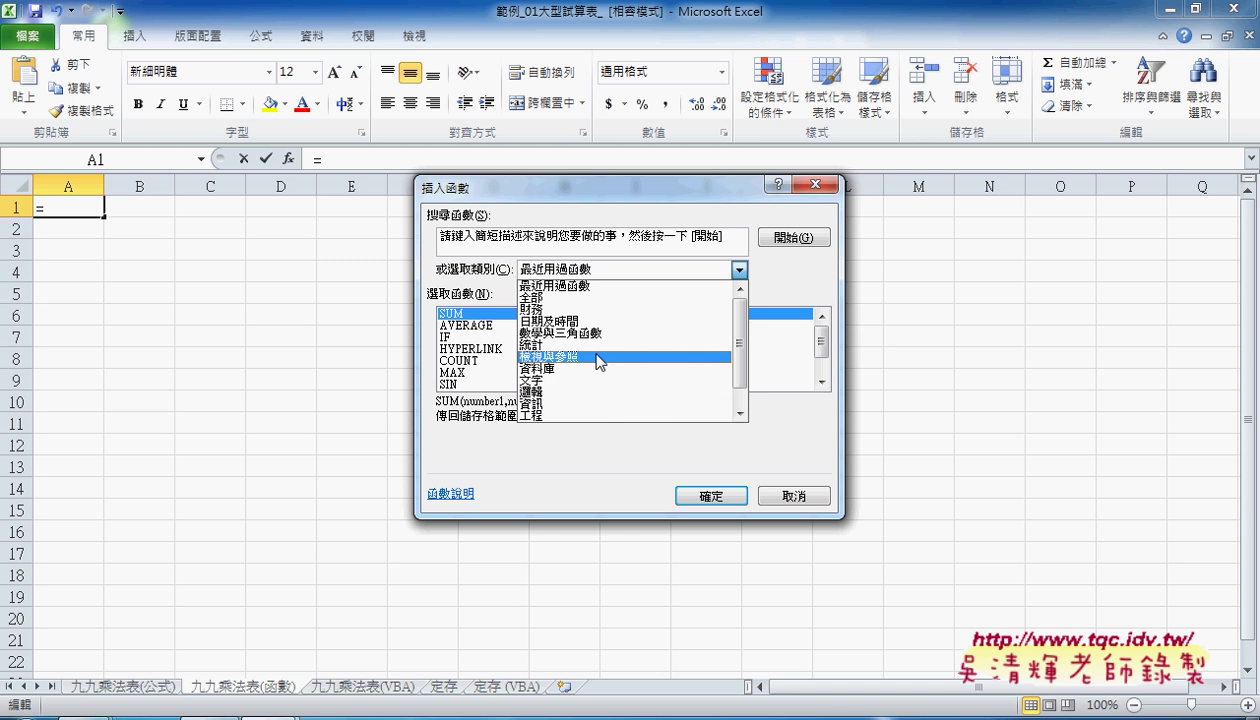
pyautogui.click(599, 357)
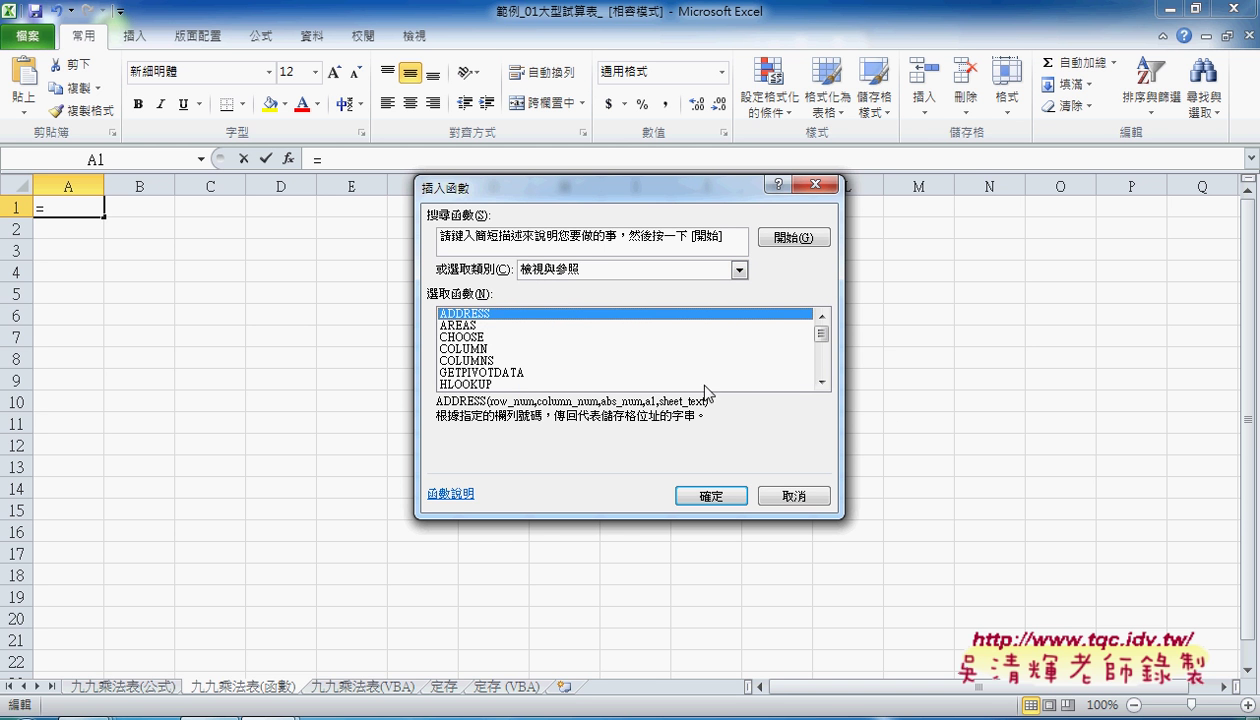
pyautogui.click(826, 381)
pyautogui.click(826, 381)
pyautogui.click(826, 381)
pyautogui.click(826, 381)
pyautogui.click(826, 381)
pyautogui.click(826, 381)
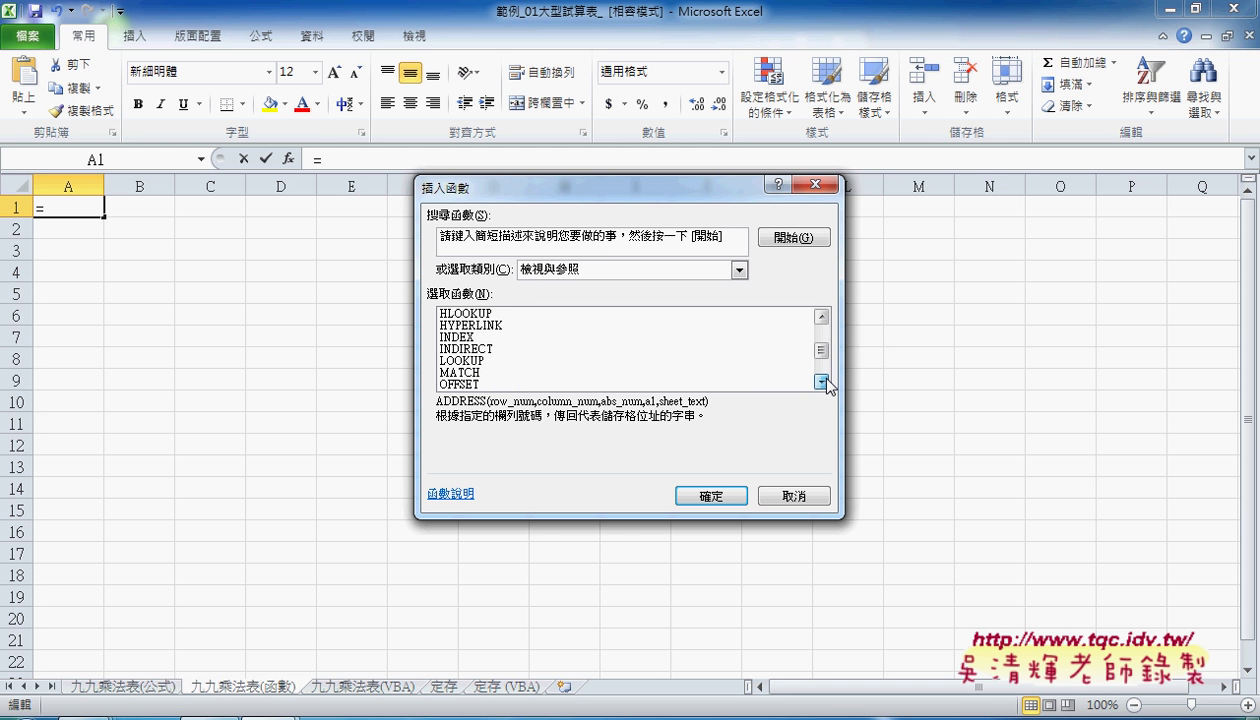
pyautogui.click(826, 381)
pyautogui.click(826, 381)
pyautogui.click(826, 381)
pyautogui.click(455, 361)
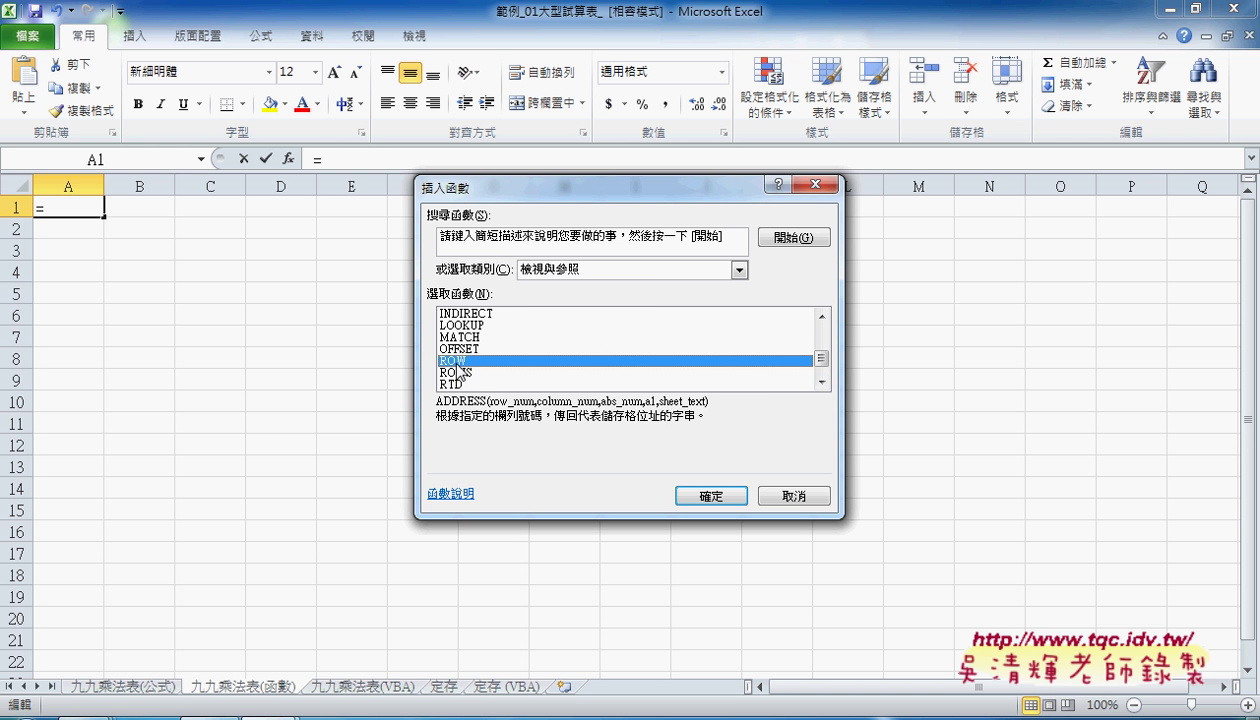
pyautogui.click(822, 381)
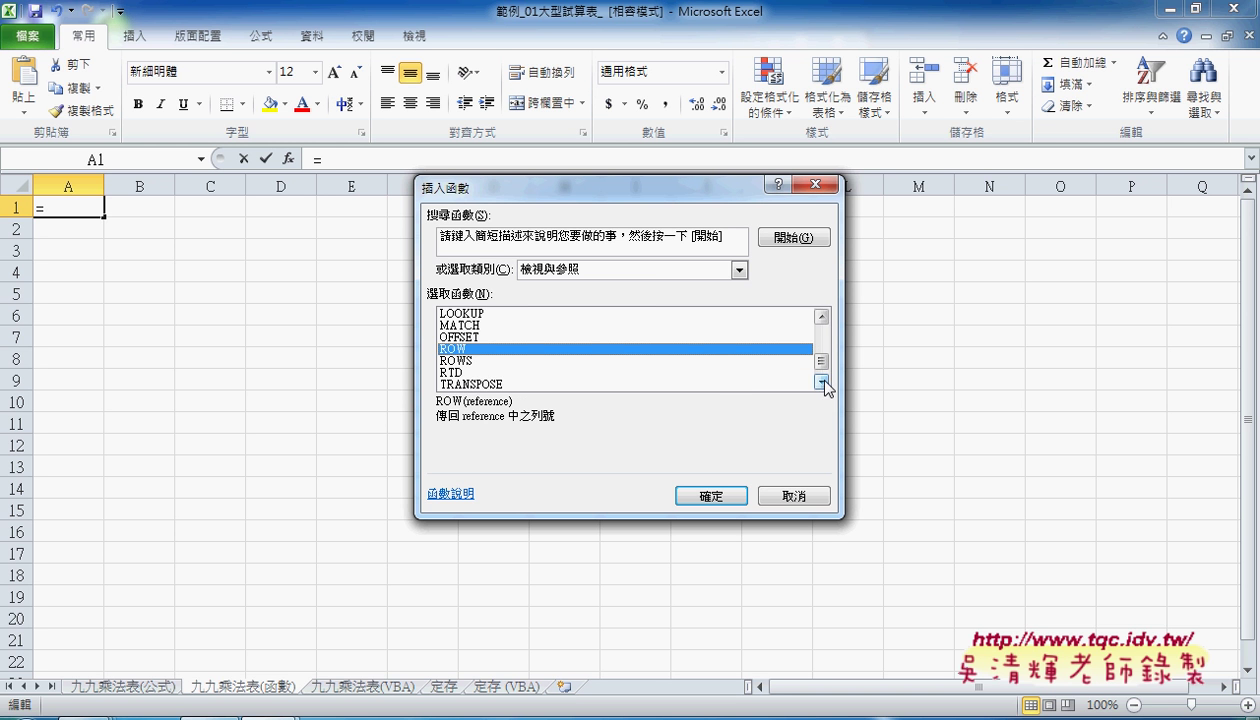
pyautogui.click(822, 316)
pyautogui.click(822, 316)
pyautogui.click(822, 316)
pyautogui.click(822, 316)
pyautogui.click(822, 316)
pyautogui.click(822, 316)
pyautogui.click(822, 316)
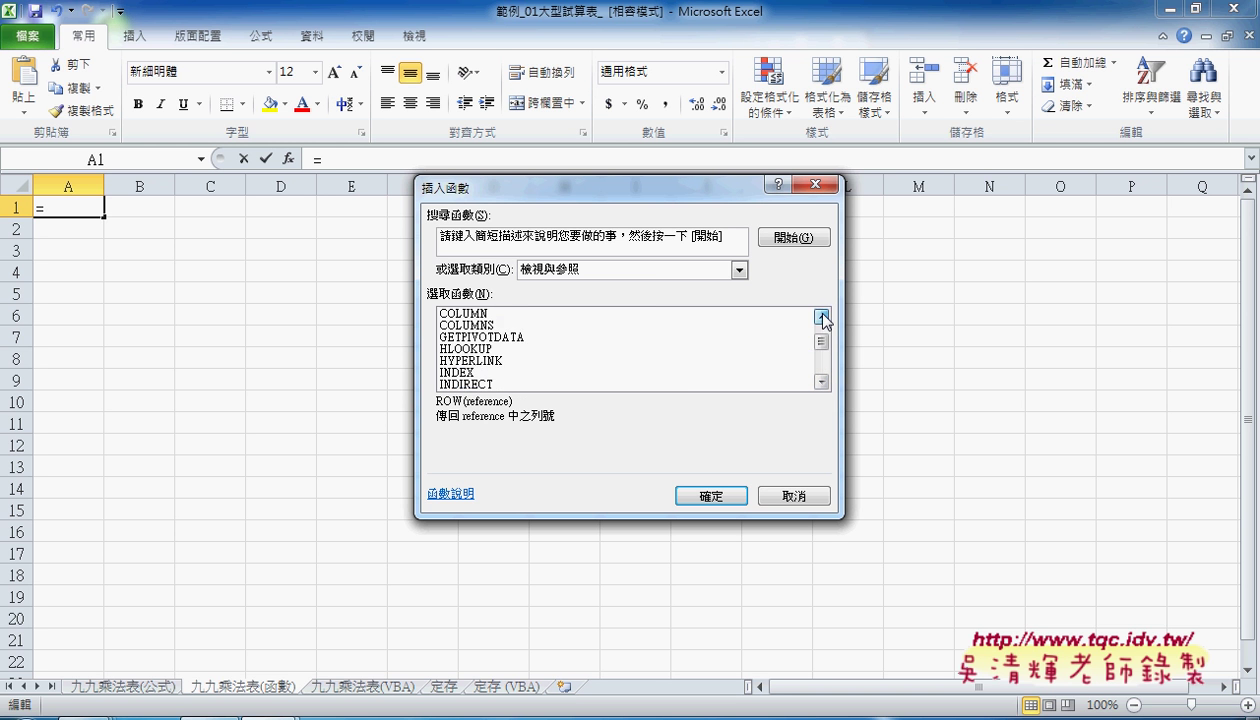
pyautogui.click(822, 316)
pyautogui.click(472, 327)
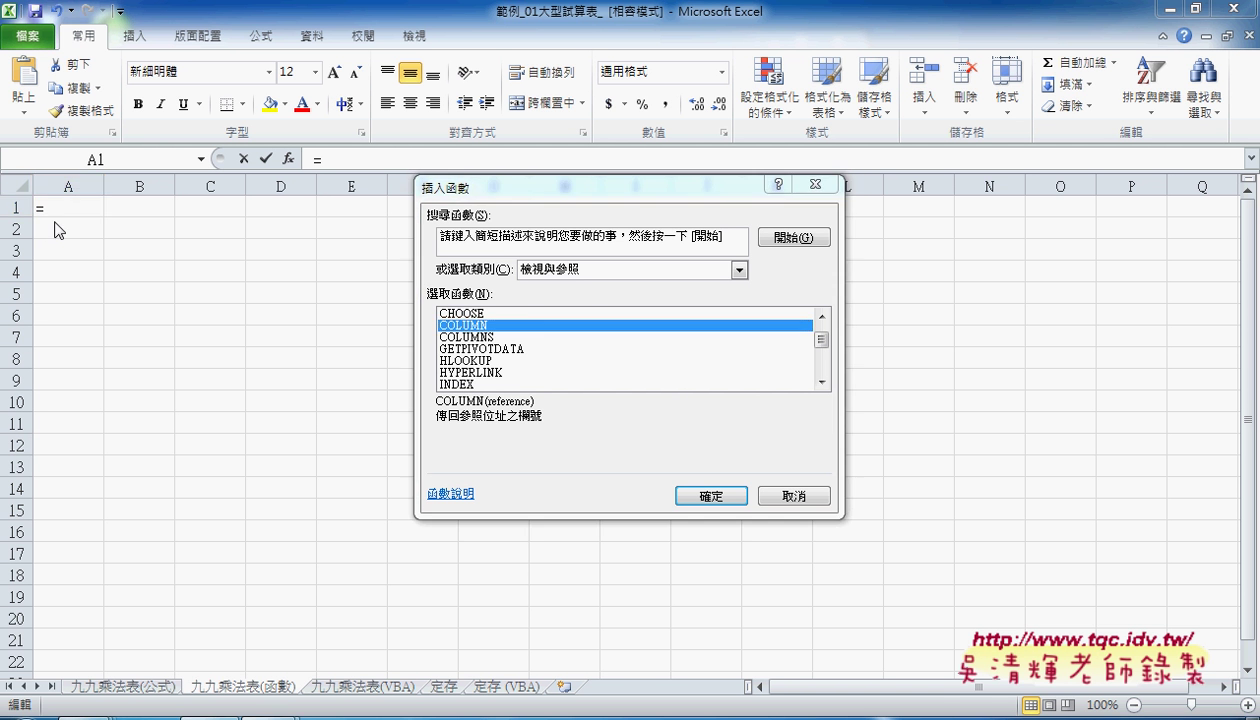
pyautogui.click(770, 497)
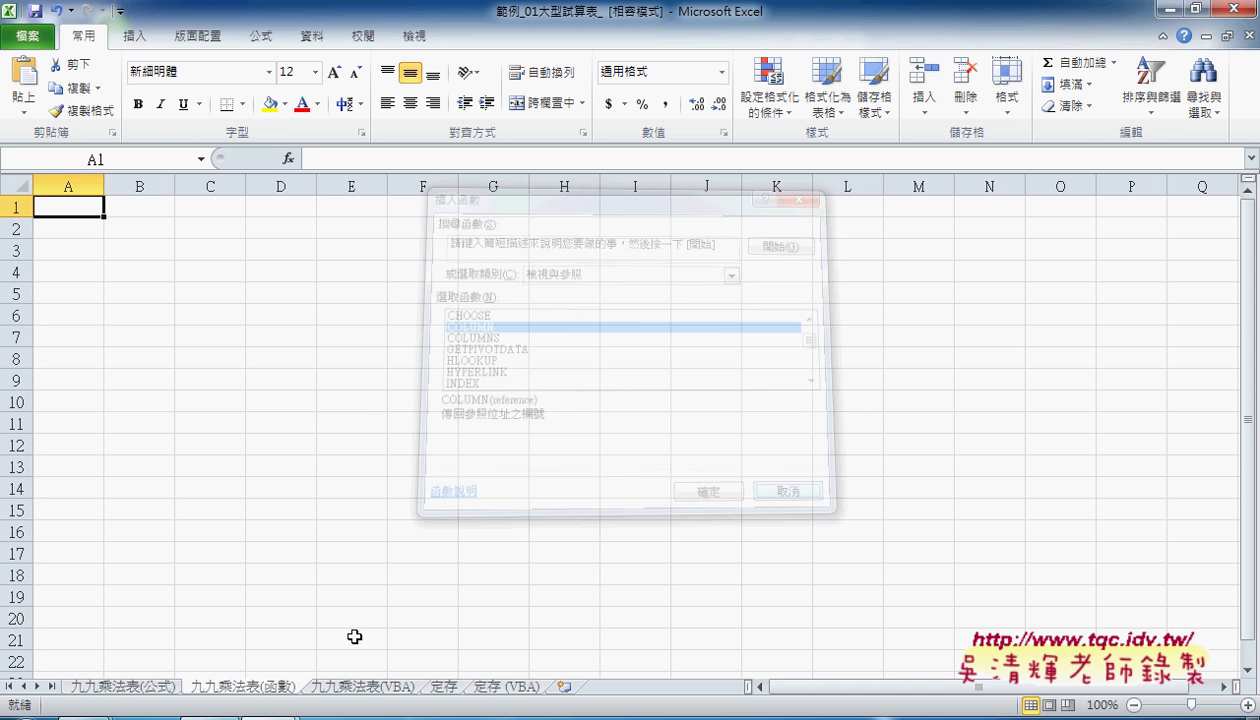
pyautogui.click(153, 686)
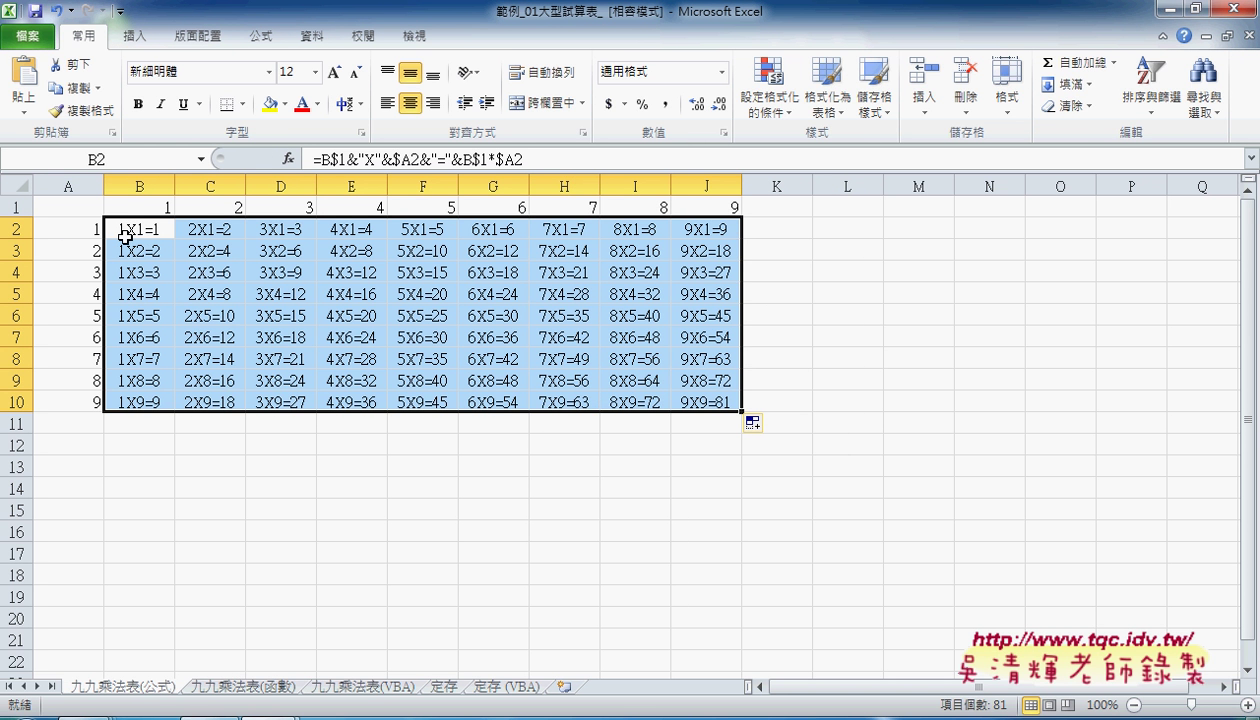
pyautogui.hotkey('ctrl', 'c')
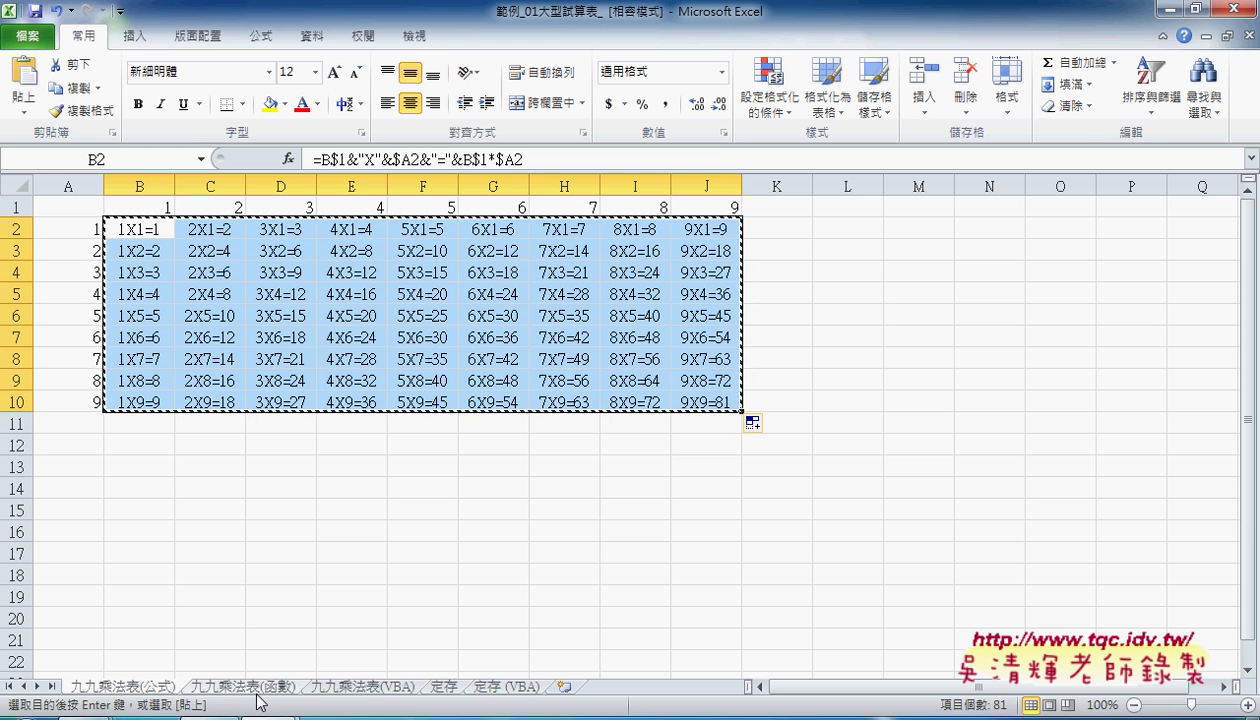
pyautogui.click(250, 688)
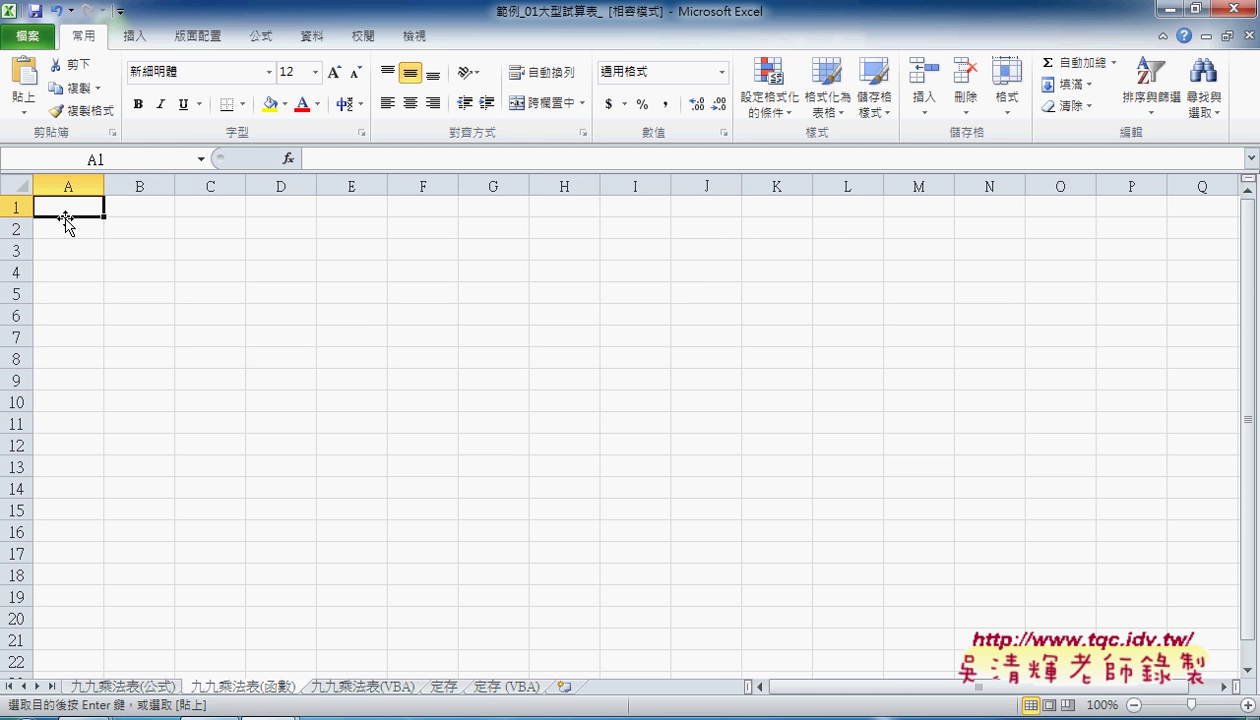
pyautogui.hotkey('ctrl', 'v')
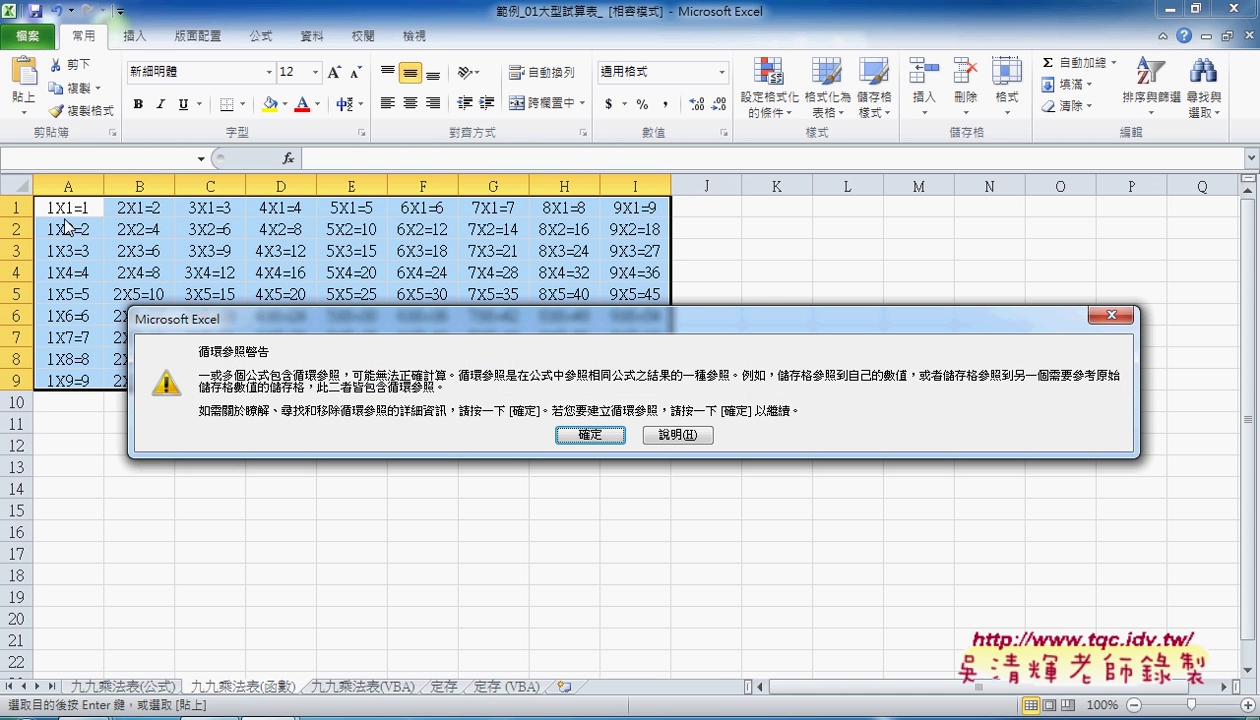
pyautogui.click(603, 434)
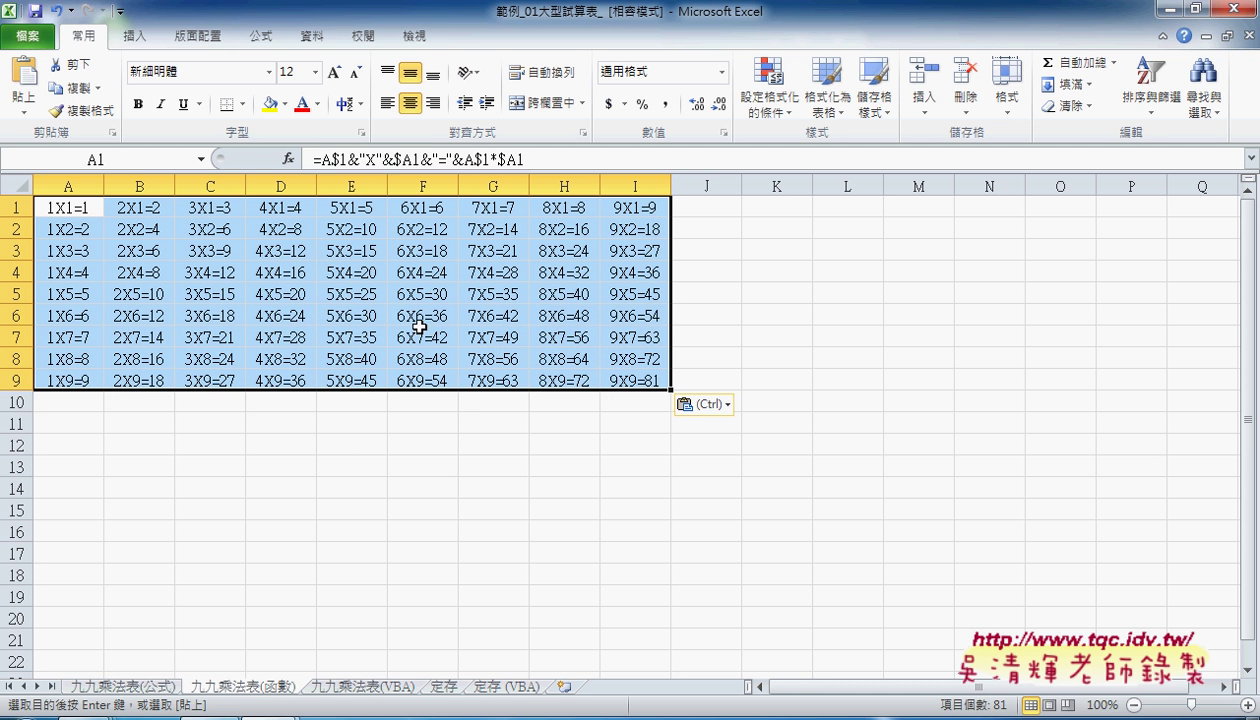
pyautogui.moveTo(67, 210); pyautogui.dragTo(651, 383)
# Step: Clear the pasted formulas, return to 九九乘法表(公式), and underline B$1 and $A2 in B2's formula
pyautogui.press('Delete')
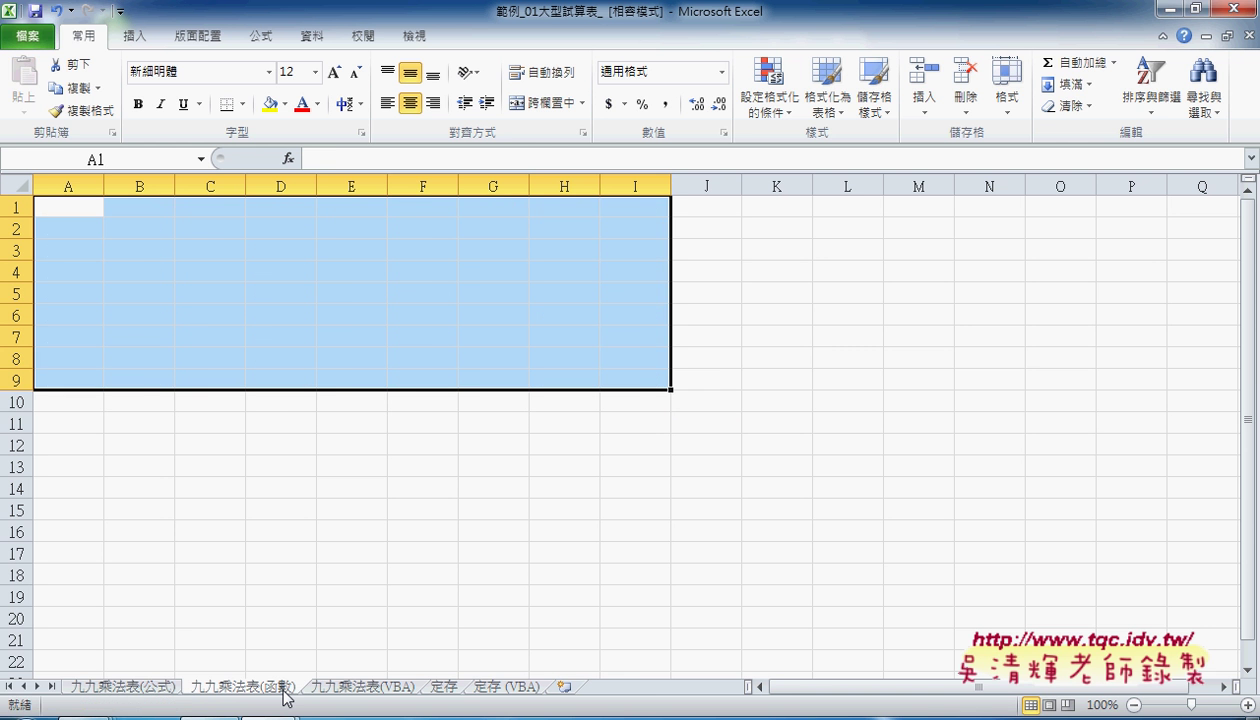
pyautogui.click(130, 688)
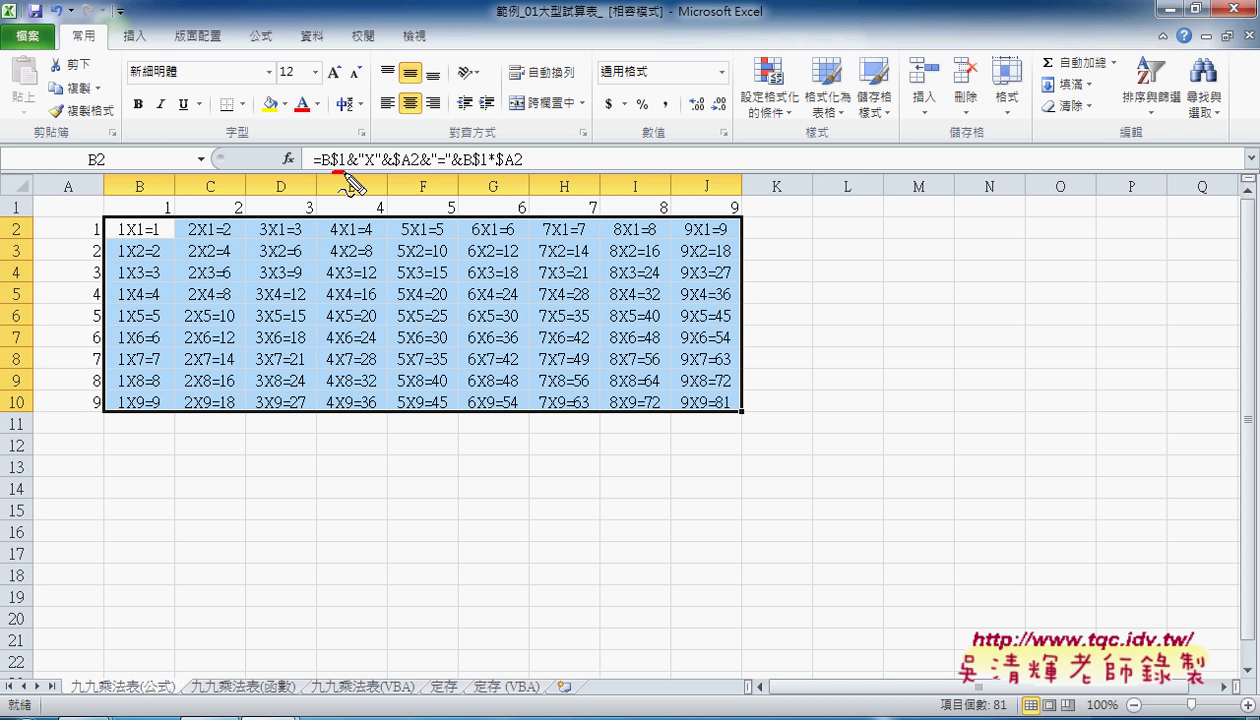
pyautogui.moveTo(389, 169); pyautogui.dragTo(411, 169)
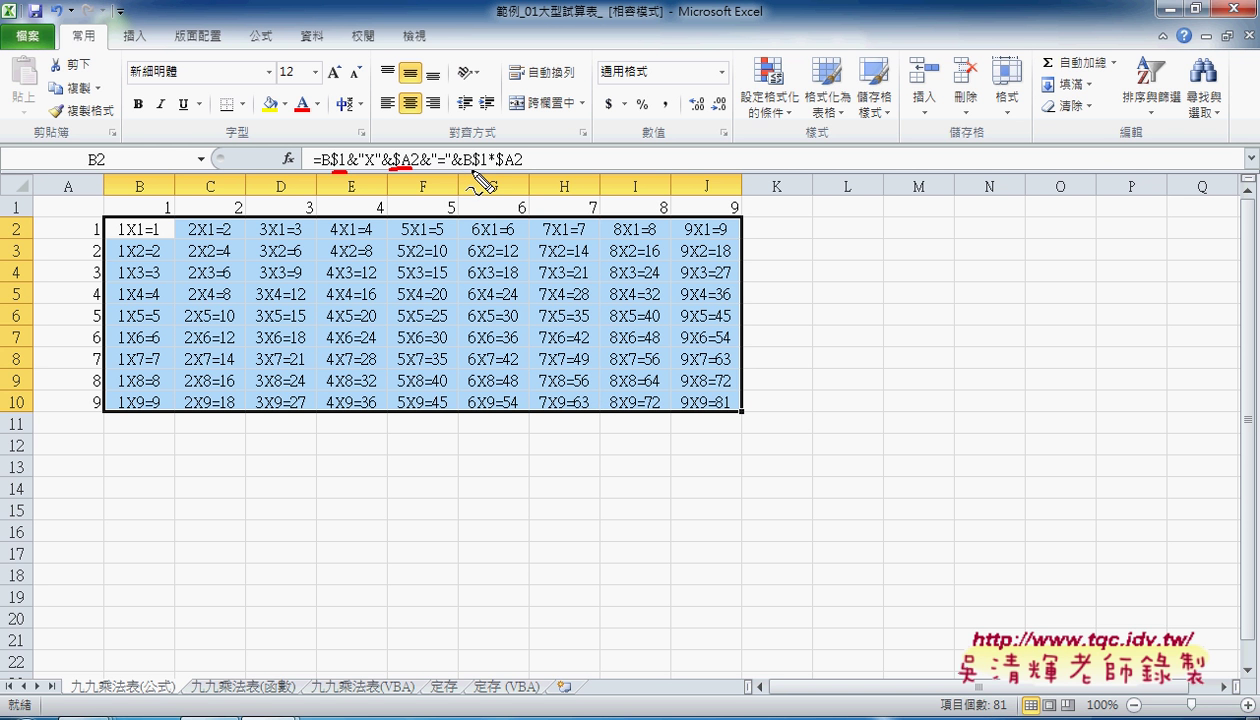
pyautogui.moveTo(471, 169); pyautogui.dragTo(513, 172)
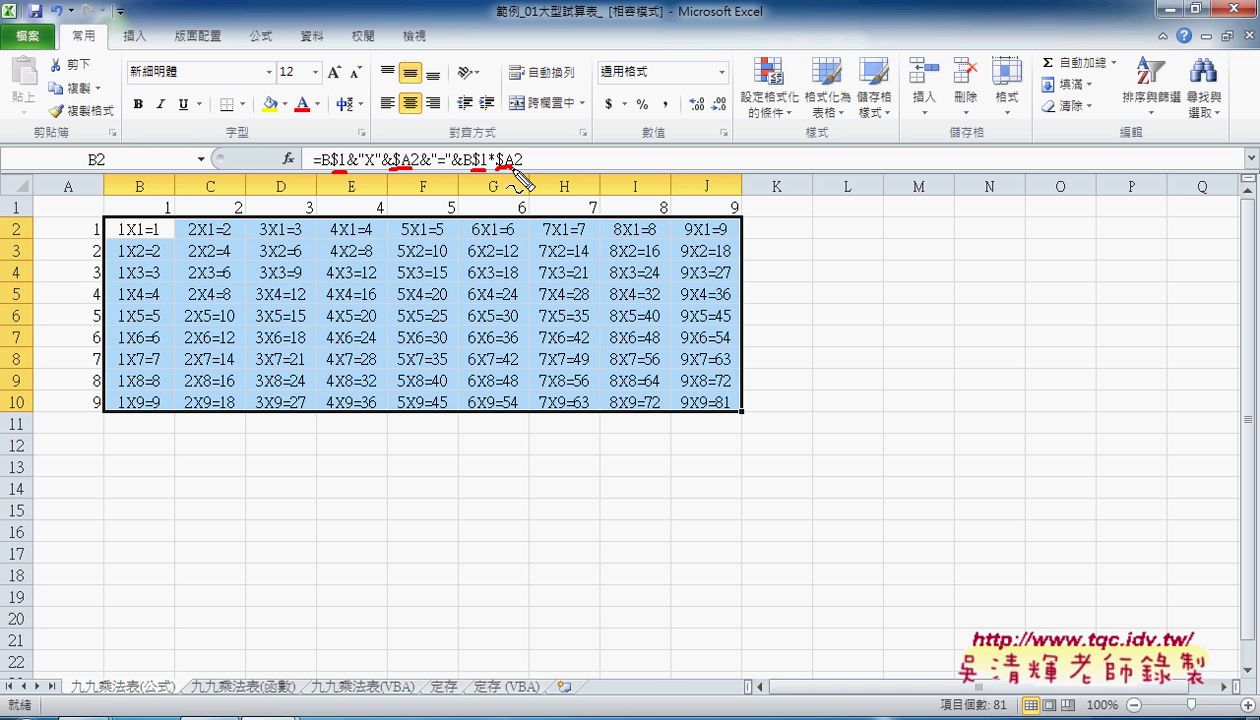